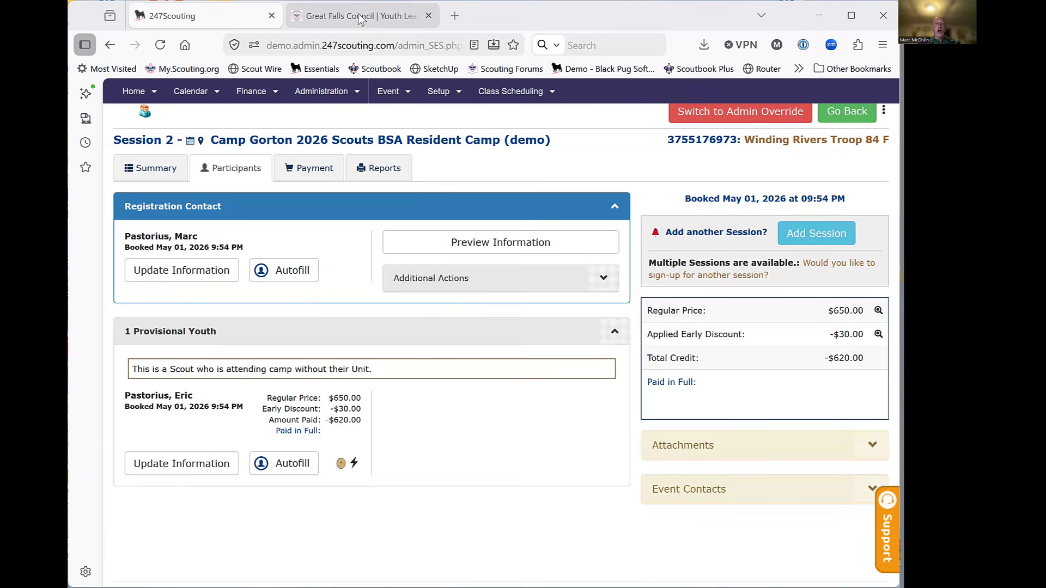
Step: Switch to the Great Falls Council website and look over its Camping options and Parent Portal link
click(360, 18)
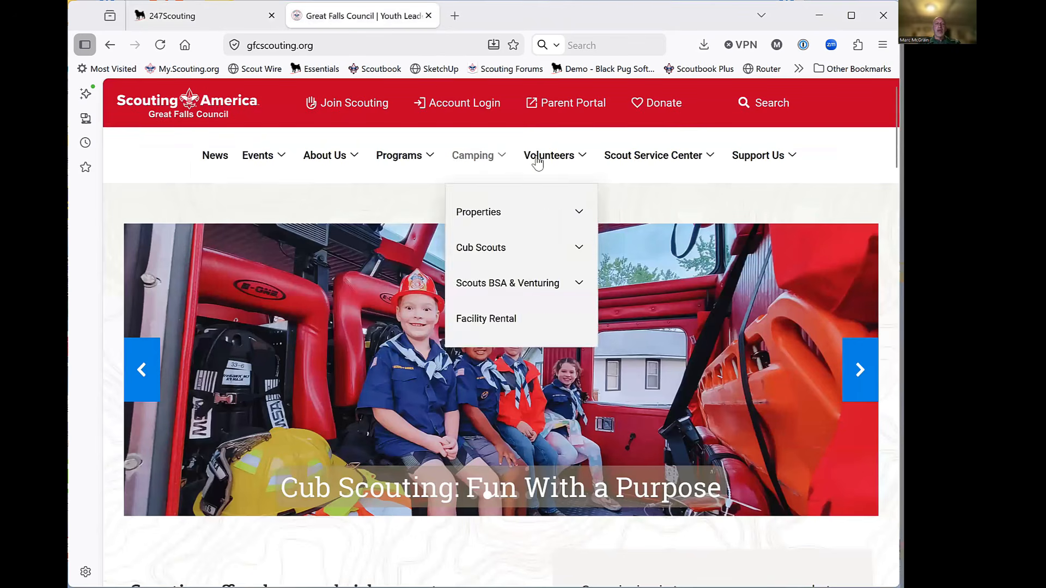
mouse_move(537, 160)
mouse_move(594, 207)
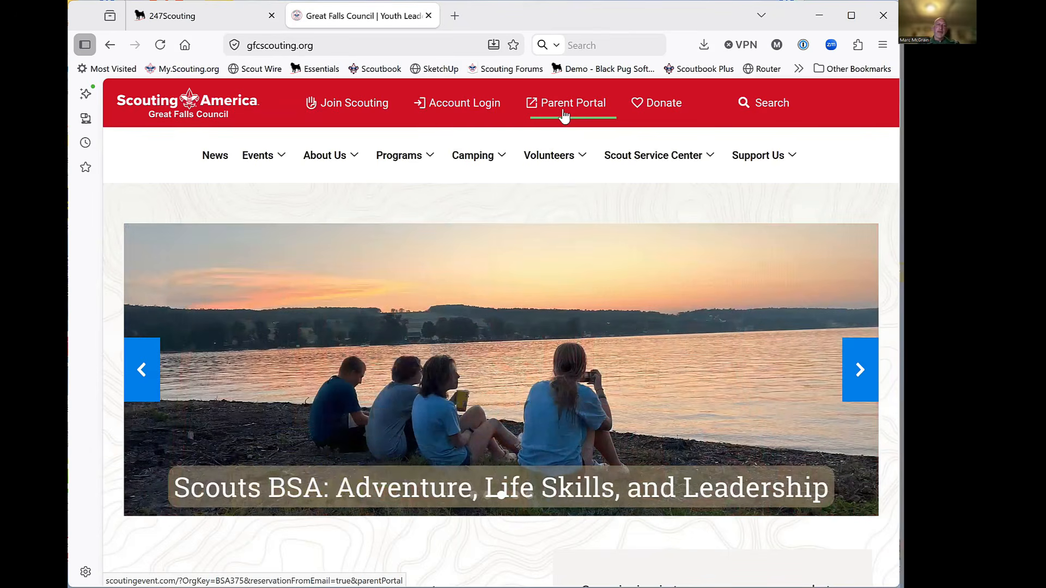
Step: Return to the 247Scouting registration and review the participants and pricing for the Camp Gorton 2026 session
click(211, 17)
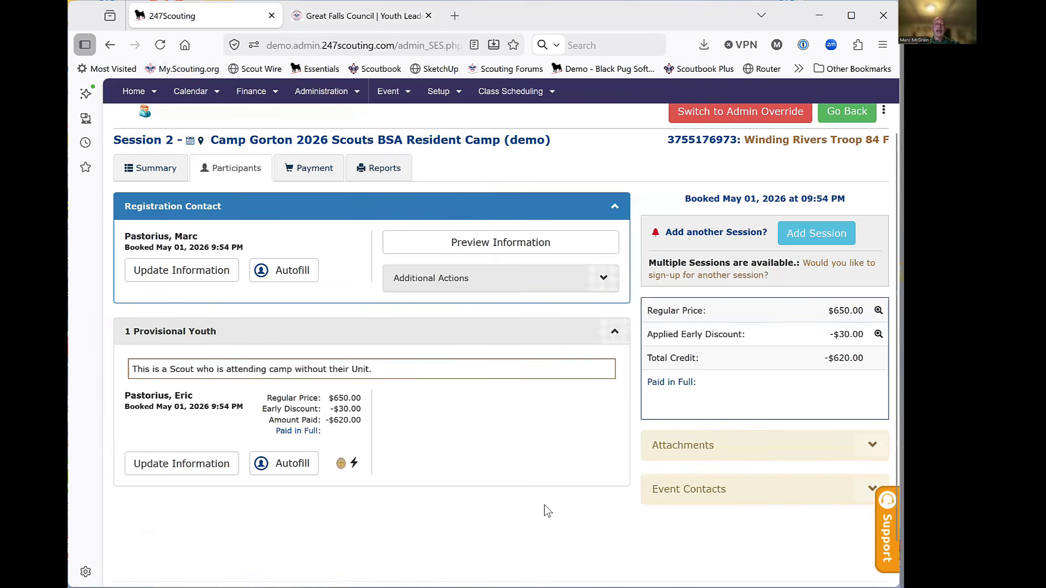
scroll(552, 465, up, 2)
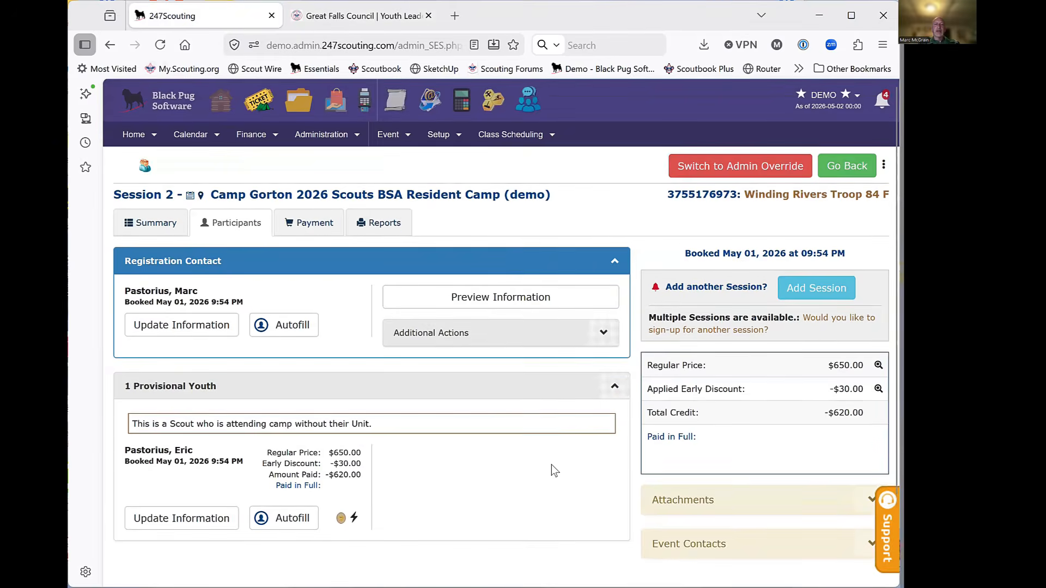
scroll(552, 444, down, 1)
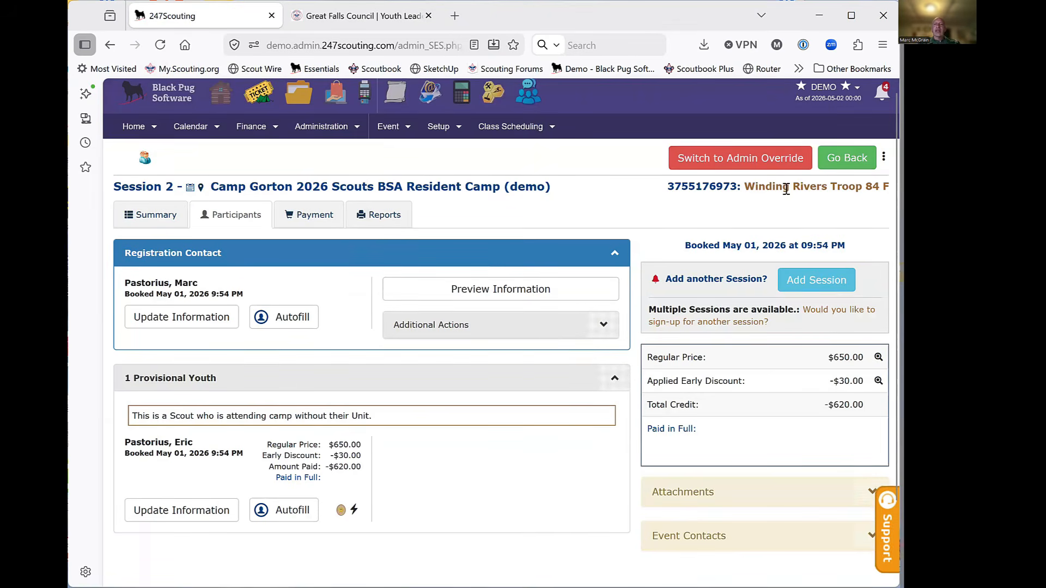
scroll(547, 471, down, 1)
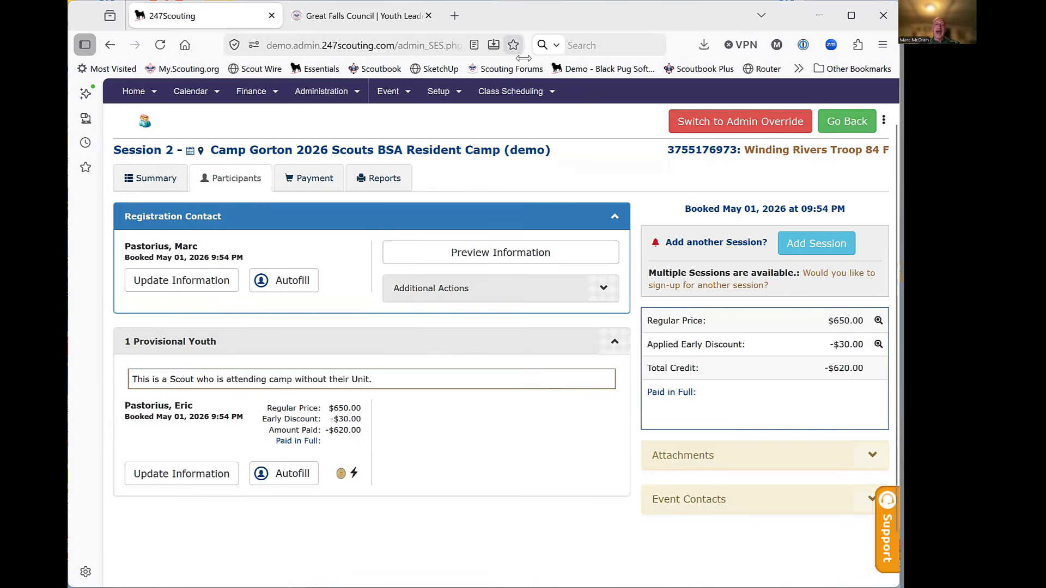
mouse_move(515, 92)
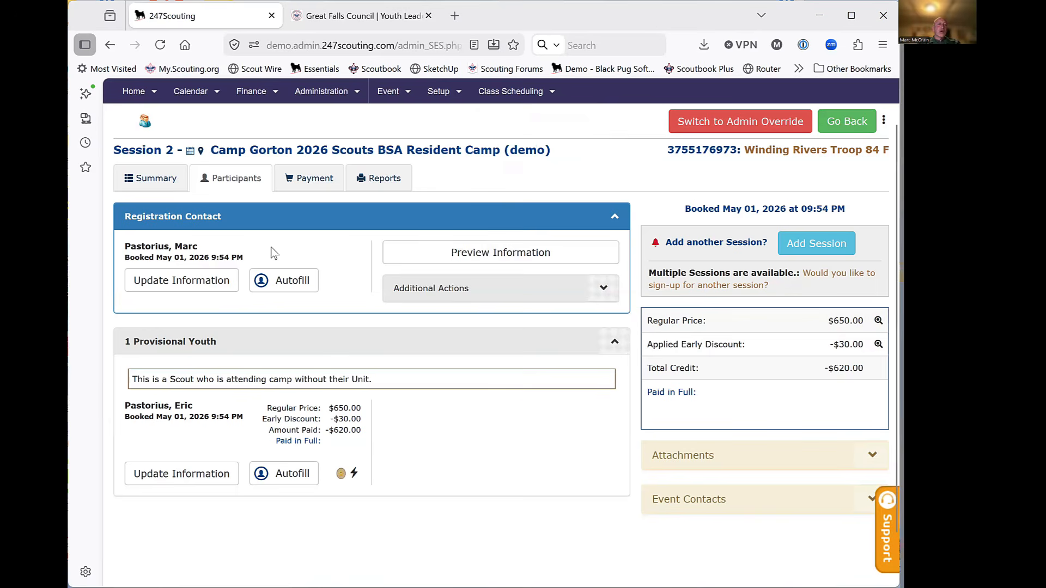
Step: Review the registration's cost summary and transaction history, and return to its participant list
click(152, 184)
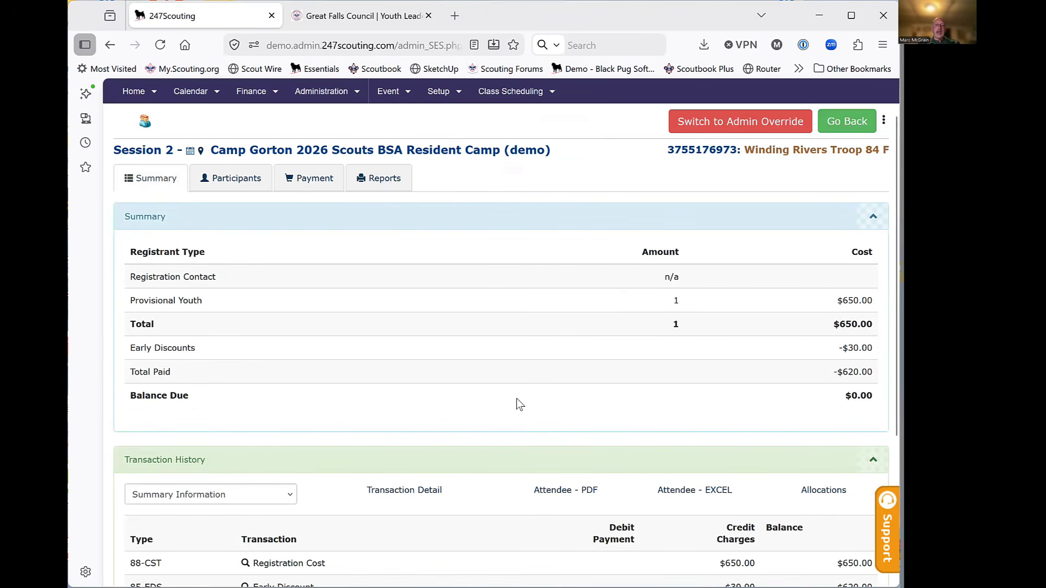
scroll(564, 282, down, 3)
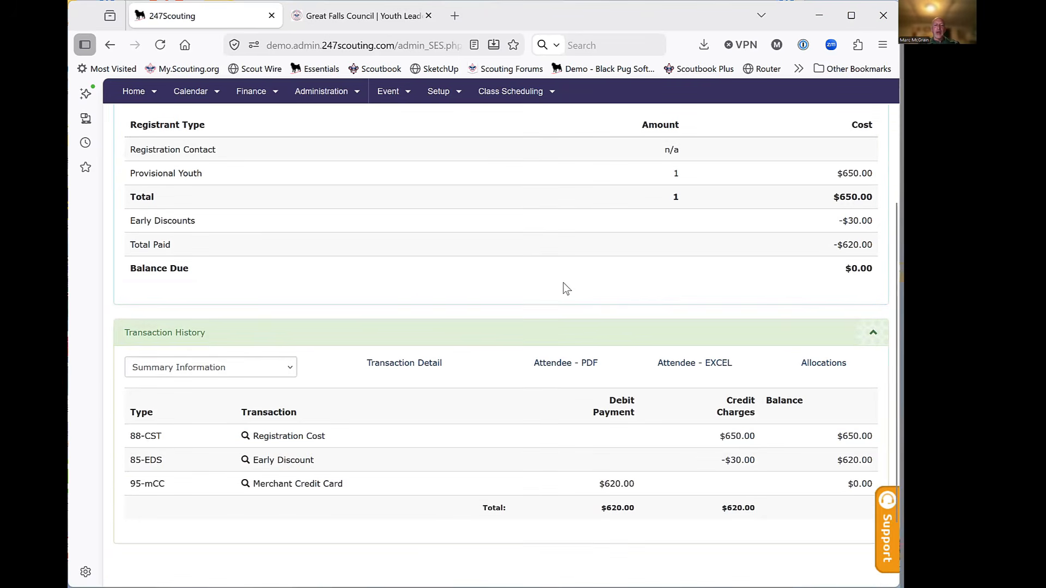
scroll(563, 283, up, 3)
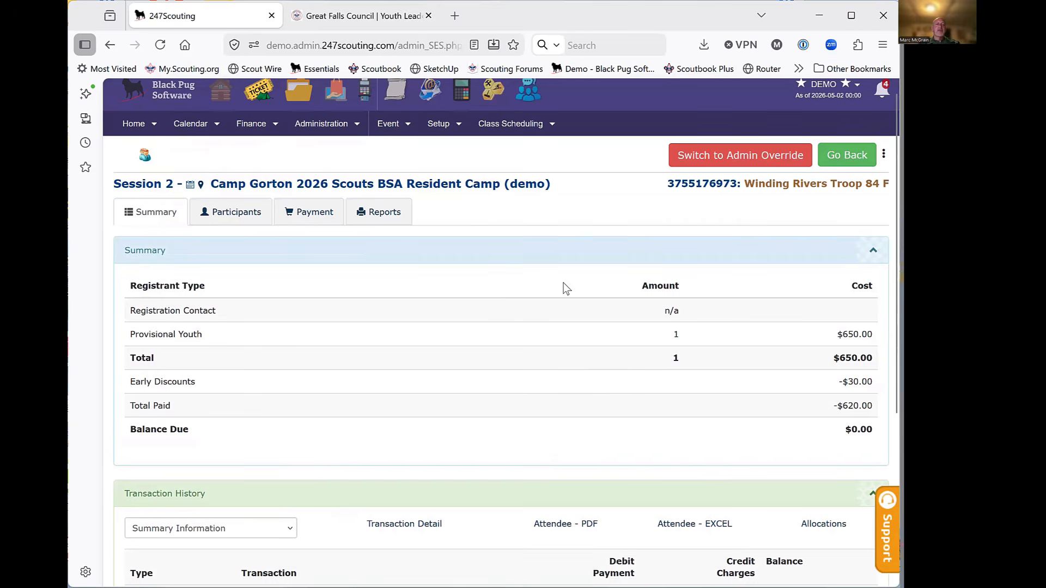
click(228, 213)
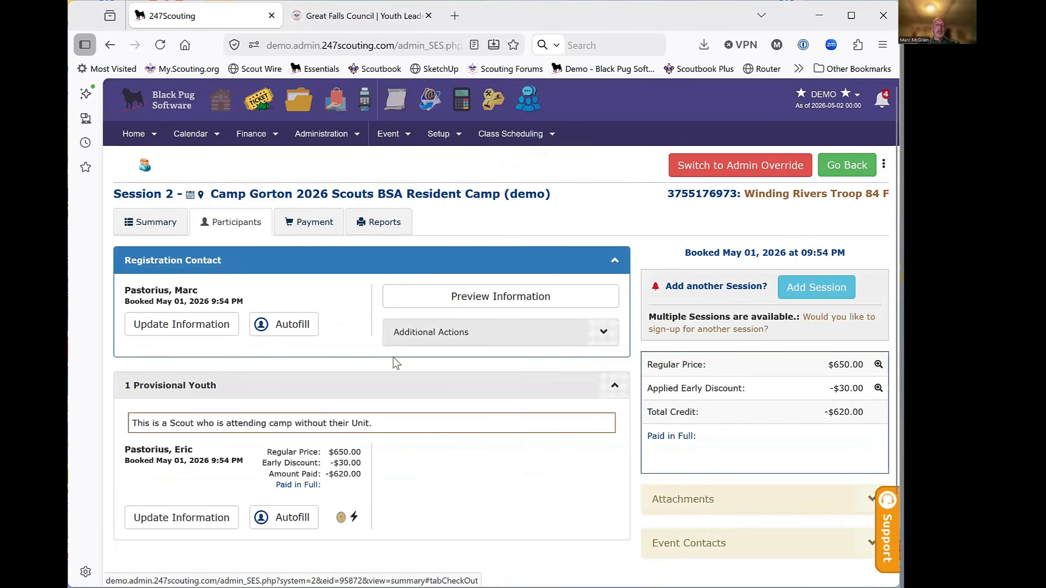
scroll(396, 363, down, 2)
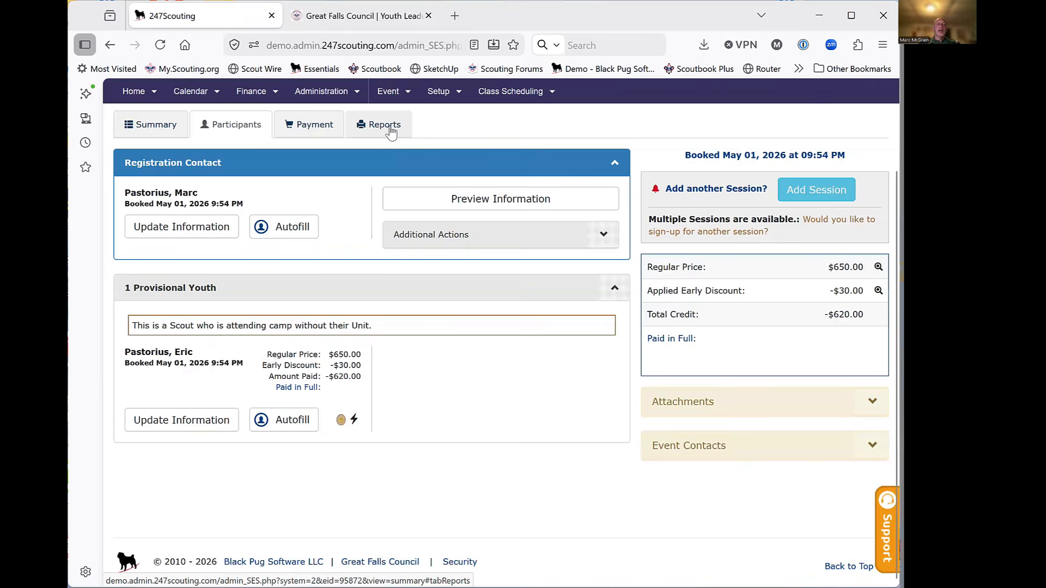
Step: Look through the reports available for the registration, from Custom Field Packing List to Scoutmaster QR Codes
click(390, 128)
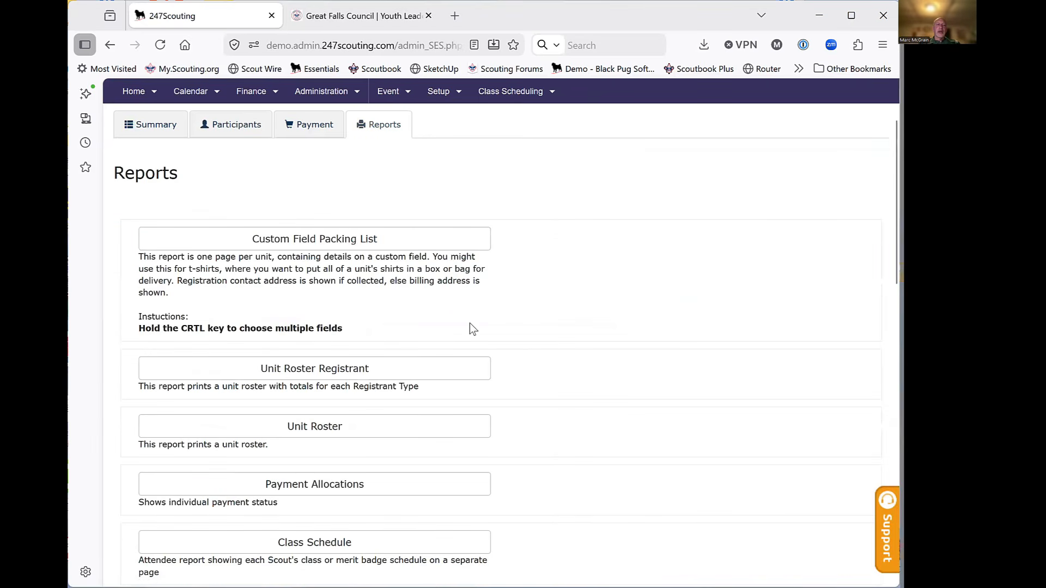
scroll(470, 327, down, 2)
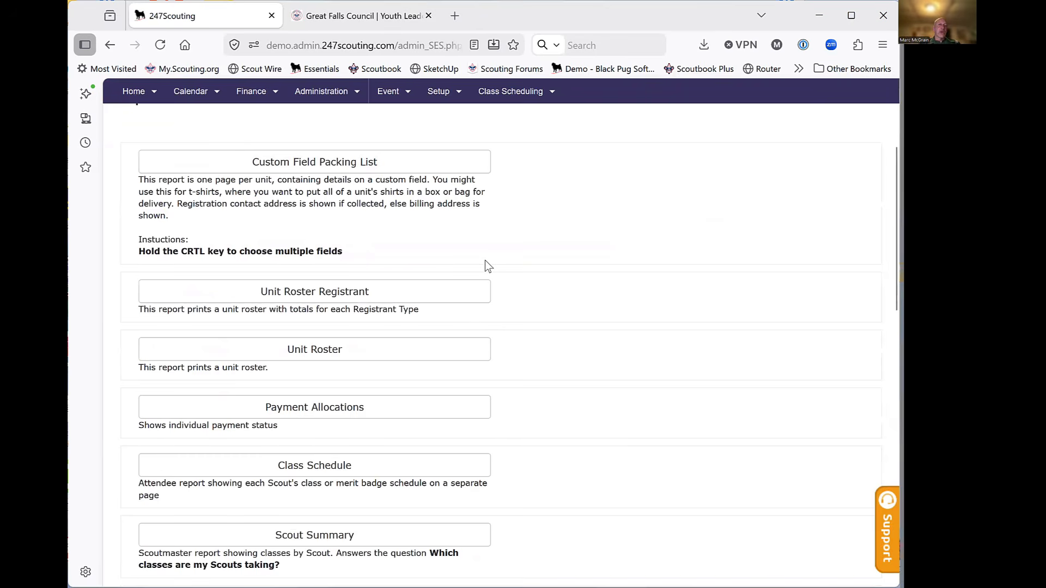
scroll(485, 261, down, 2)
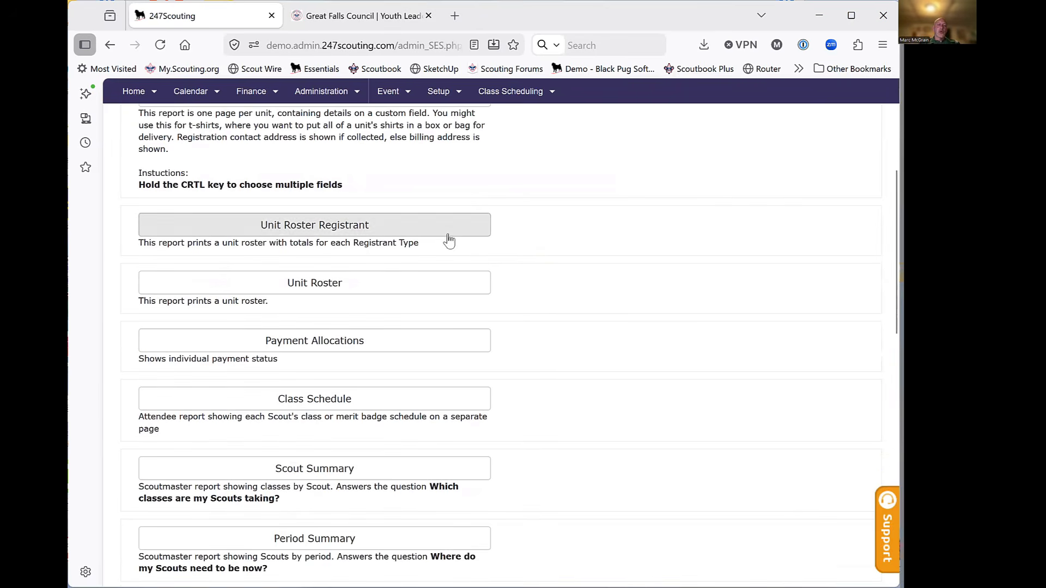
scroll(495, 323, down, 1)
scroll(495, 324, down, 1)
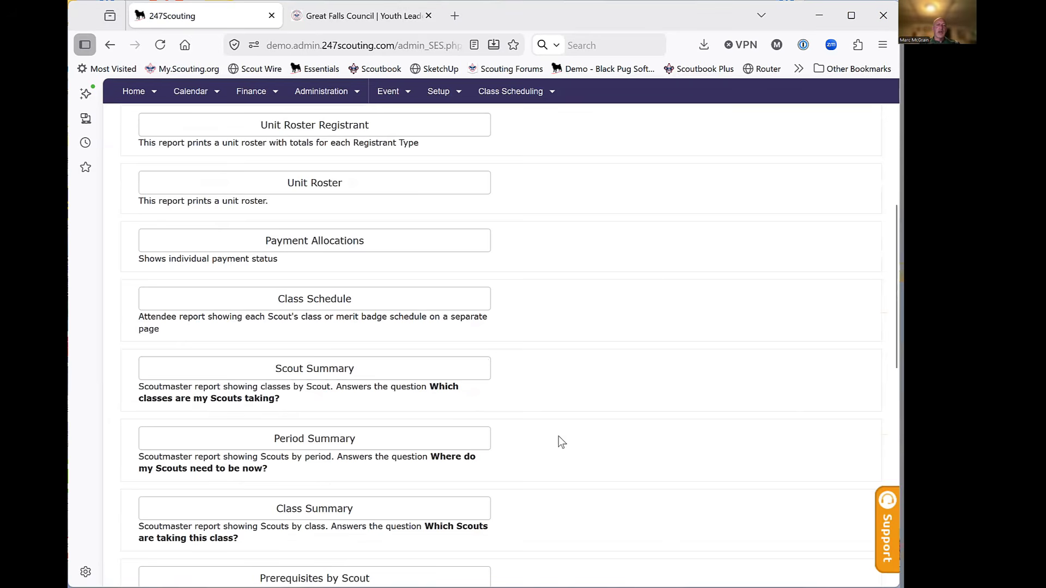
scroll(561, 443, down, 3)
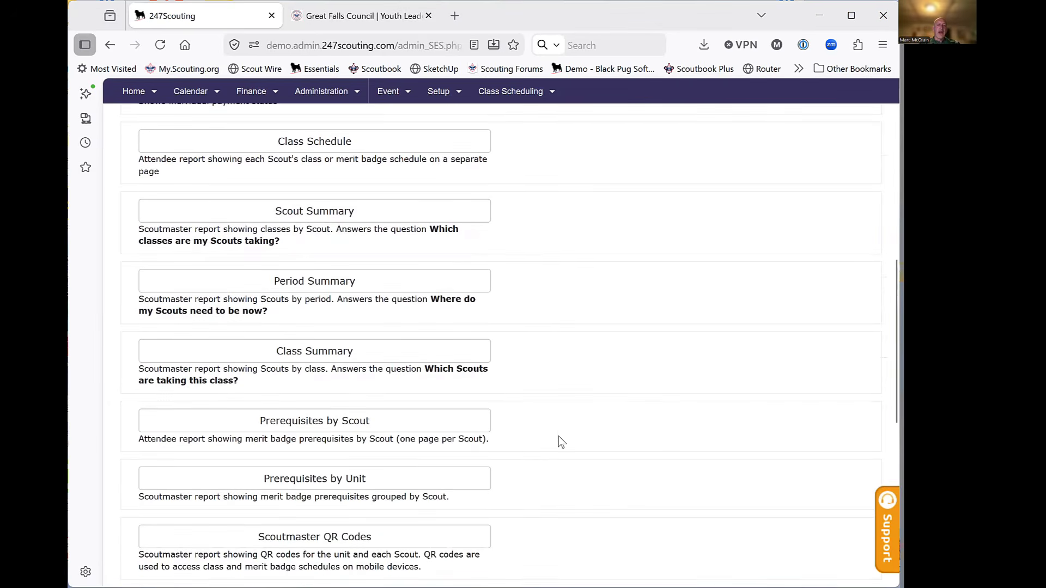
scroll(561, 443, up, 9)
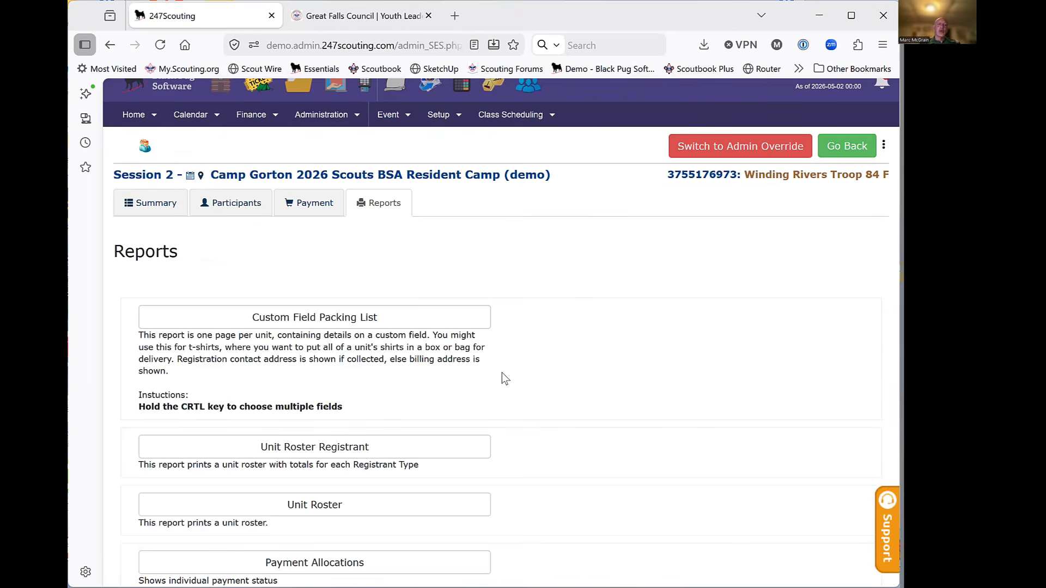
Step: Open the provisional youth's information for updating from the participant list and bring up class selection for the schedule
click(225, 210)
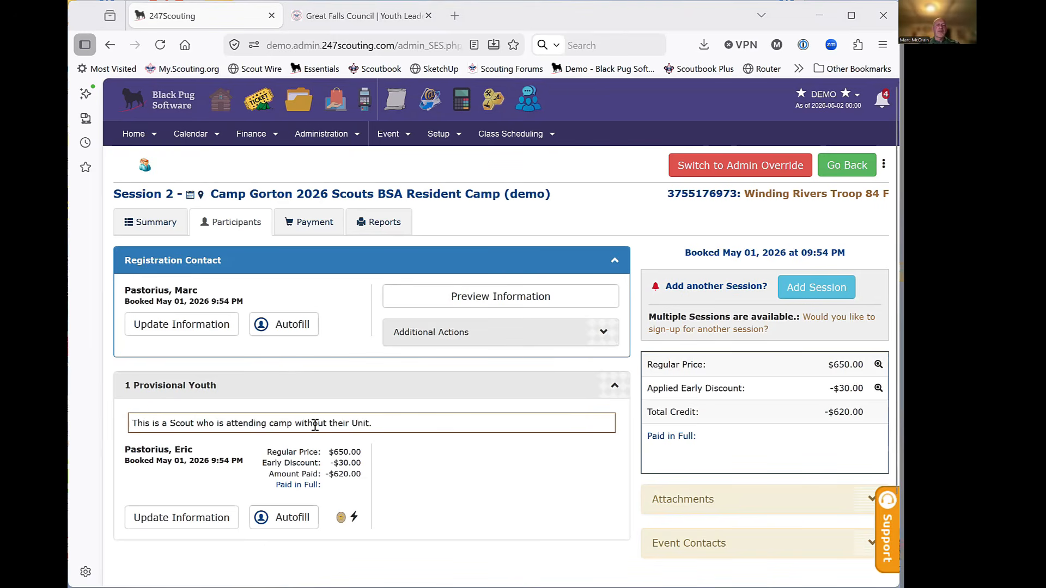
scroll(402, 498, down, 1)
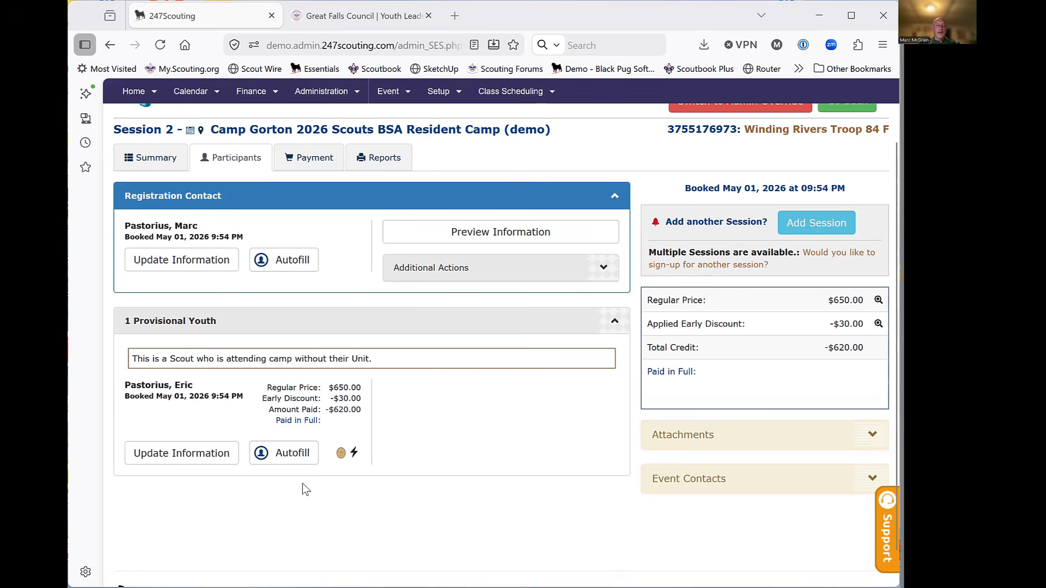
click(175, 459)
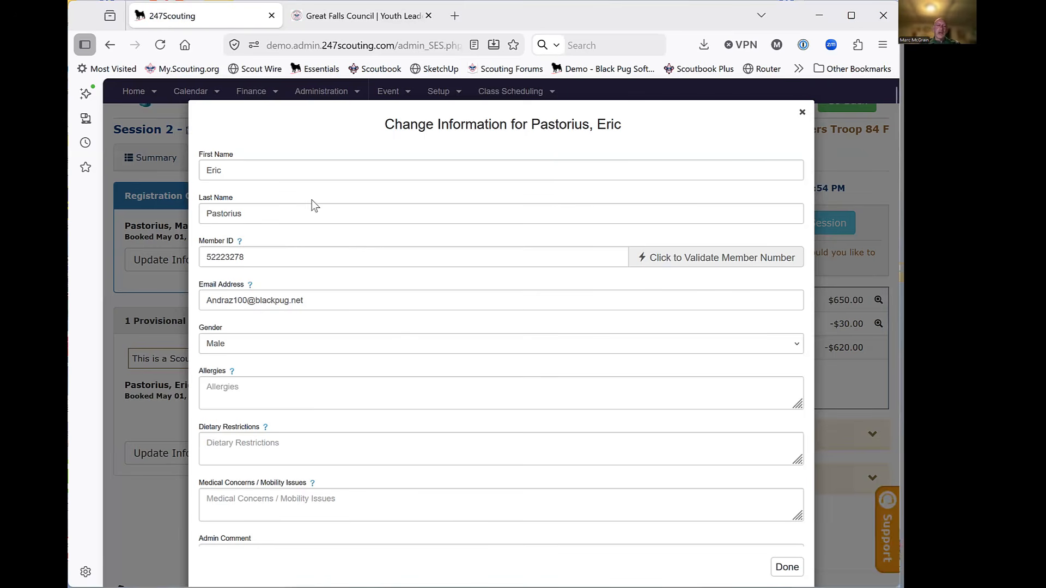
scroll(361, 514, down, 5)
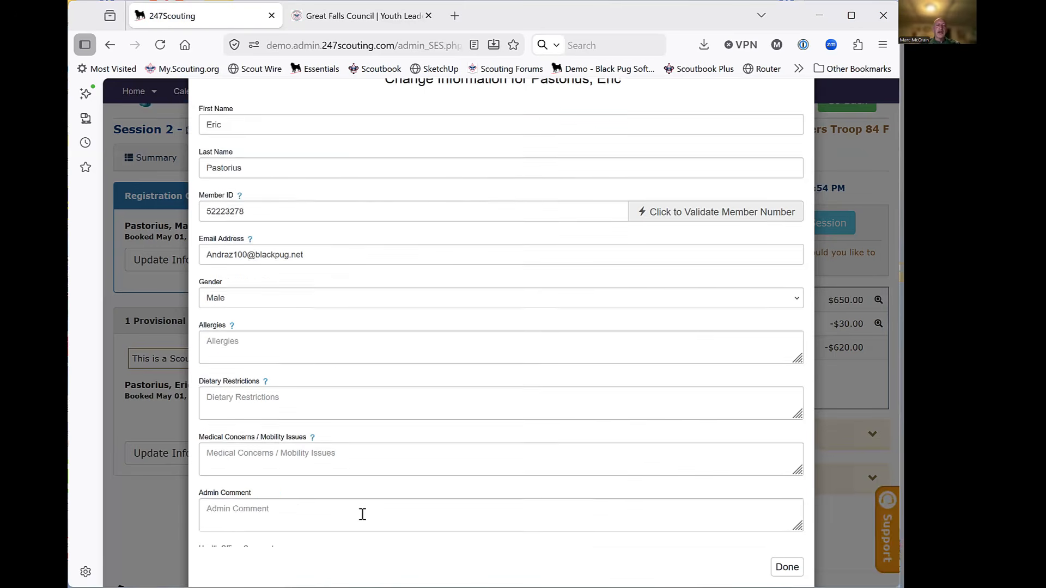
scroll(363, 514, down, 6)
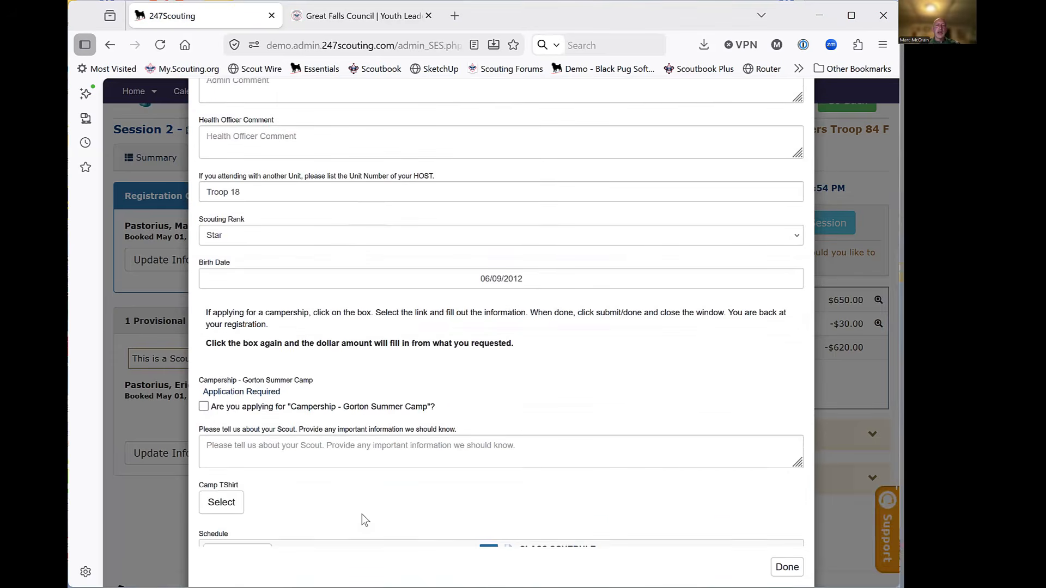
scroll(362, 514, down, 2)
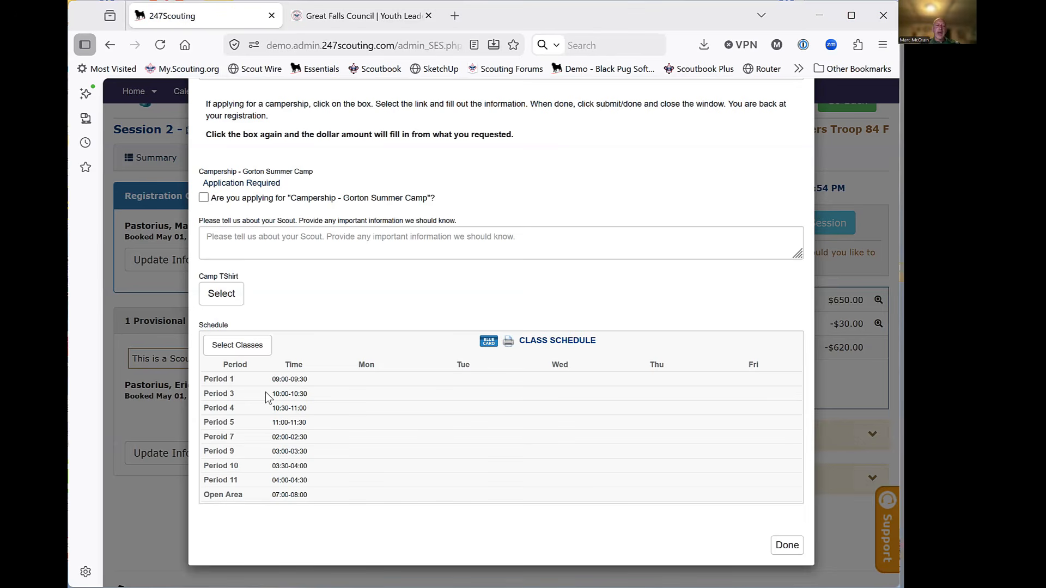
click(254, 350)
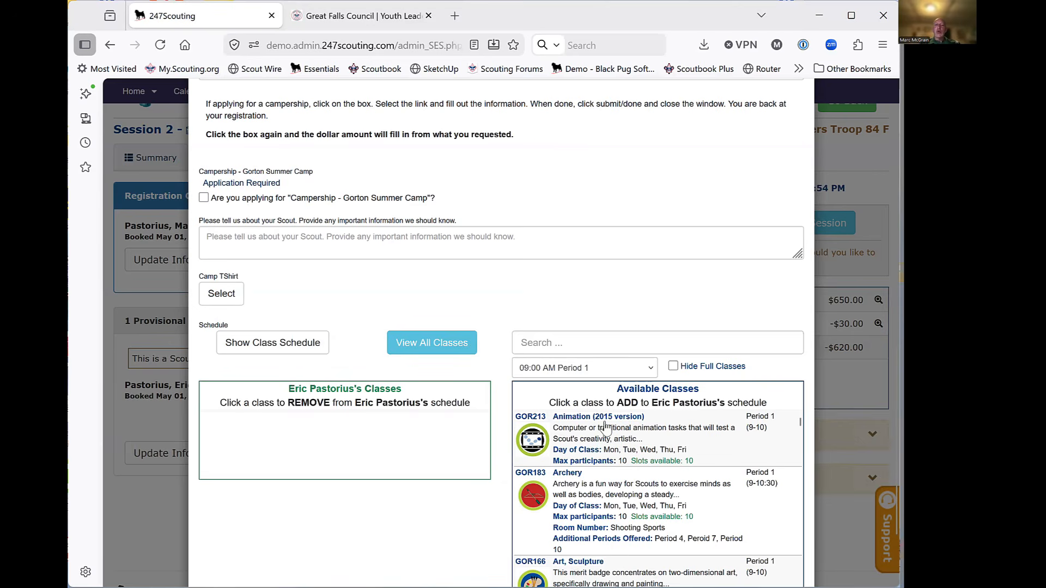
Step: Browse the available classes by period, jumping to 03:00 PM Period 9 and back to 09:00 AM Period 1
click(596, 366)
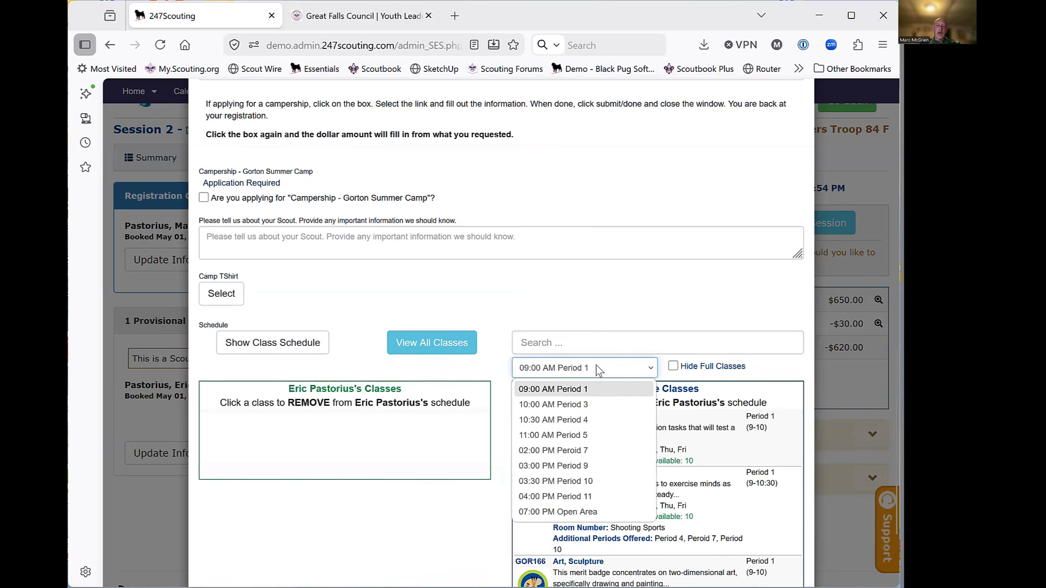
click(595, 466)
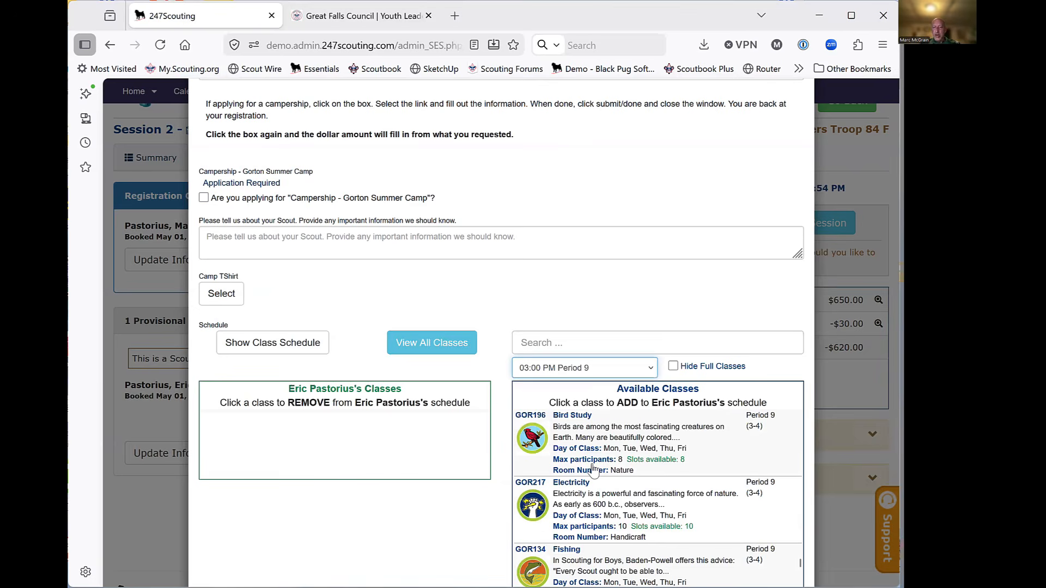
click(629, 371)
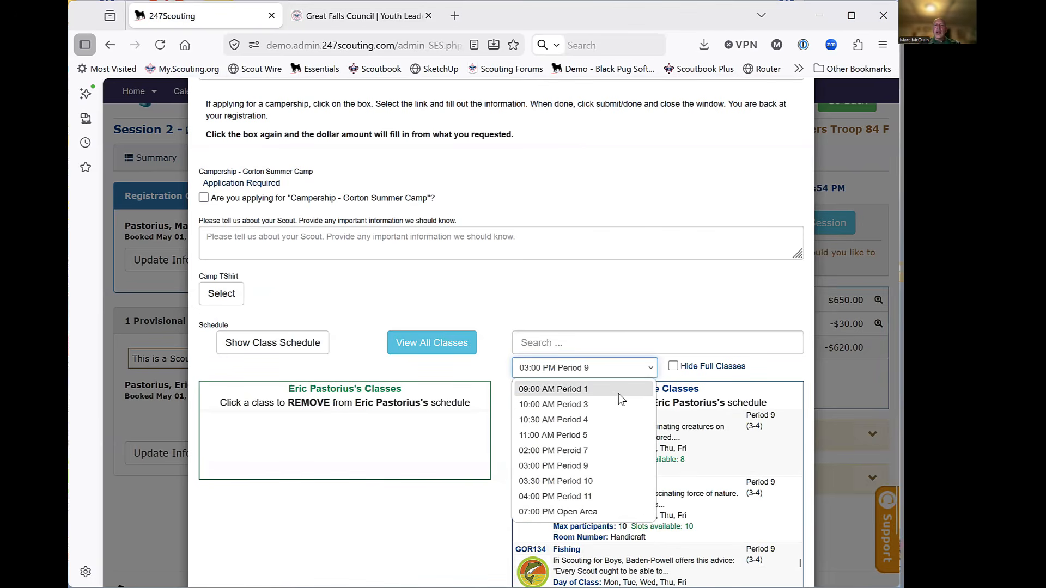
click(613, 393)
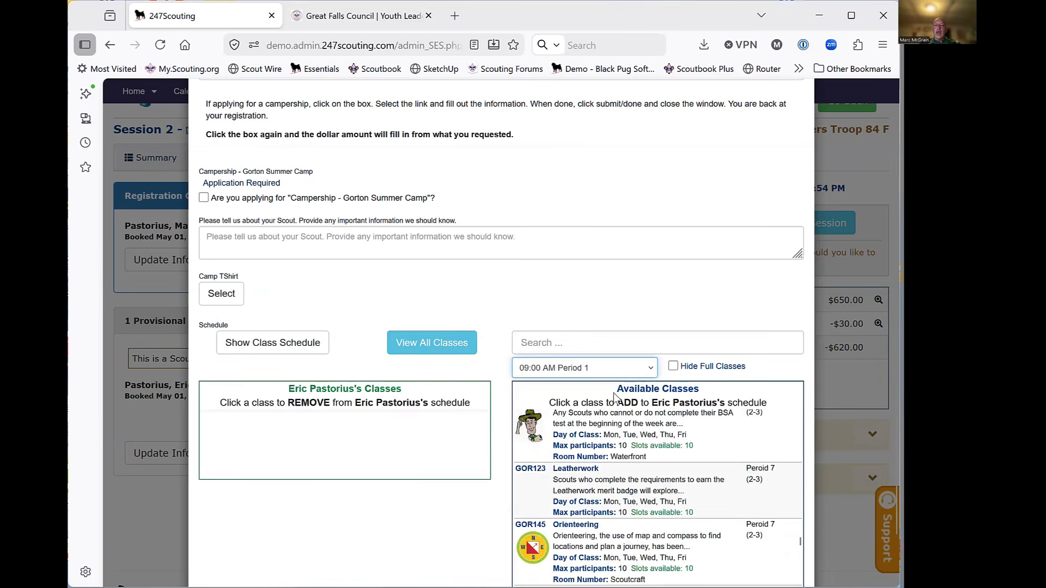
Step: Search the available classes for "rifle", clear the search and browse the start of the Period 1 class list
click(607, 342)
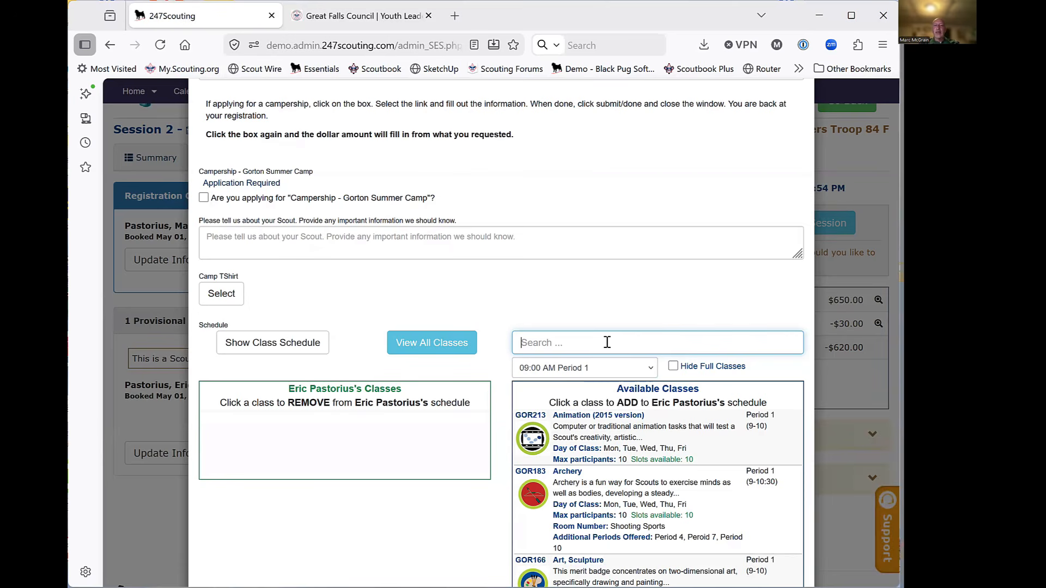
text(rifle)
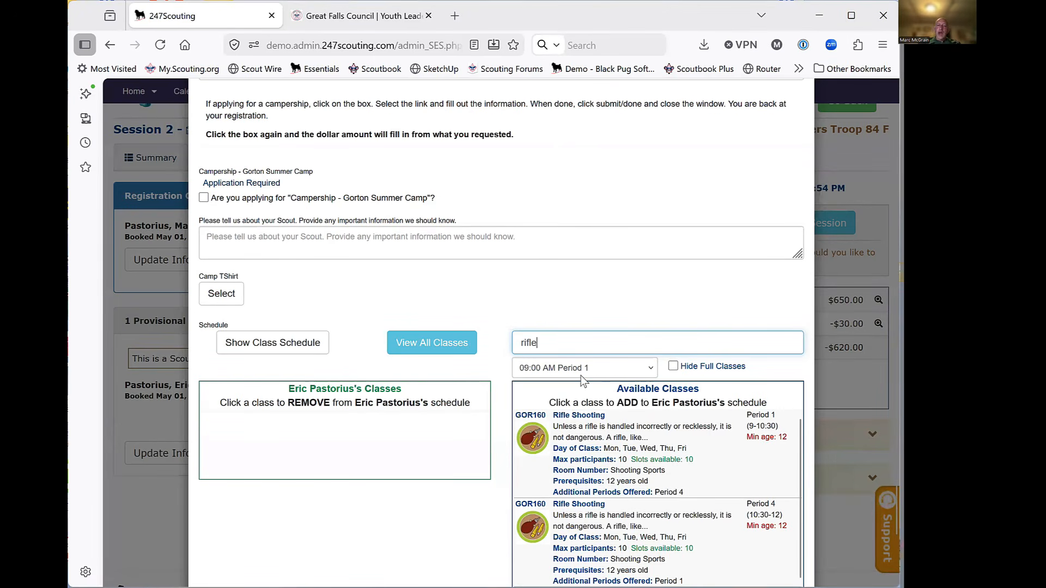
key(BackSpace)
key(BackSpace)
key(BackSpace)
key(BackSpace)
key(BackSpace)
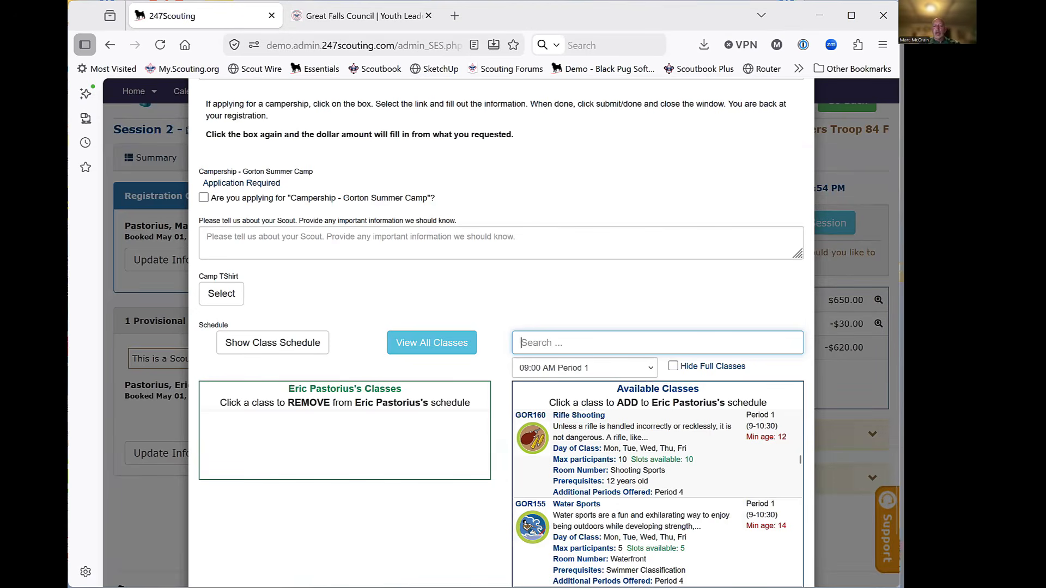
scroll(643, 488, up, 15)
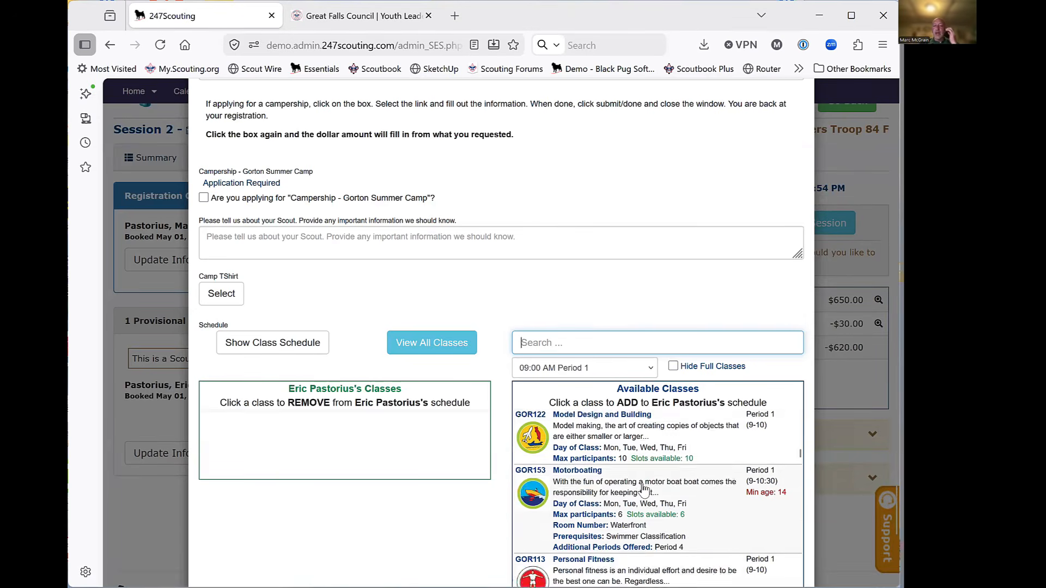
scroll(642, 483, down, 15)
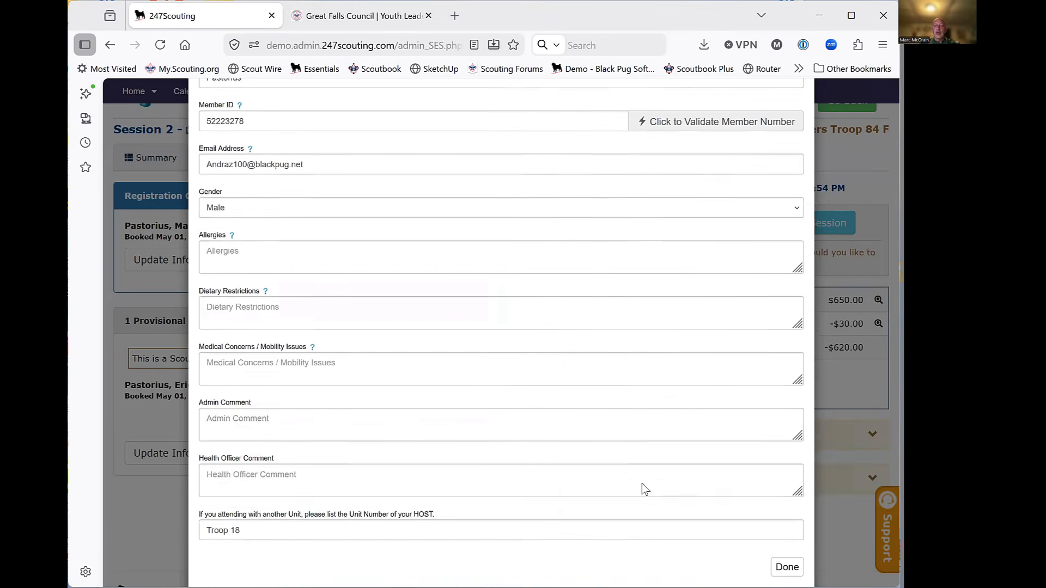
scroll(643, 488, down, 4)
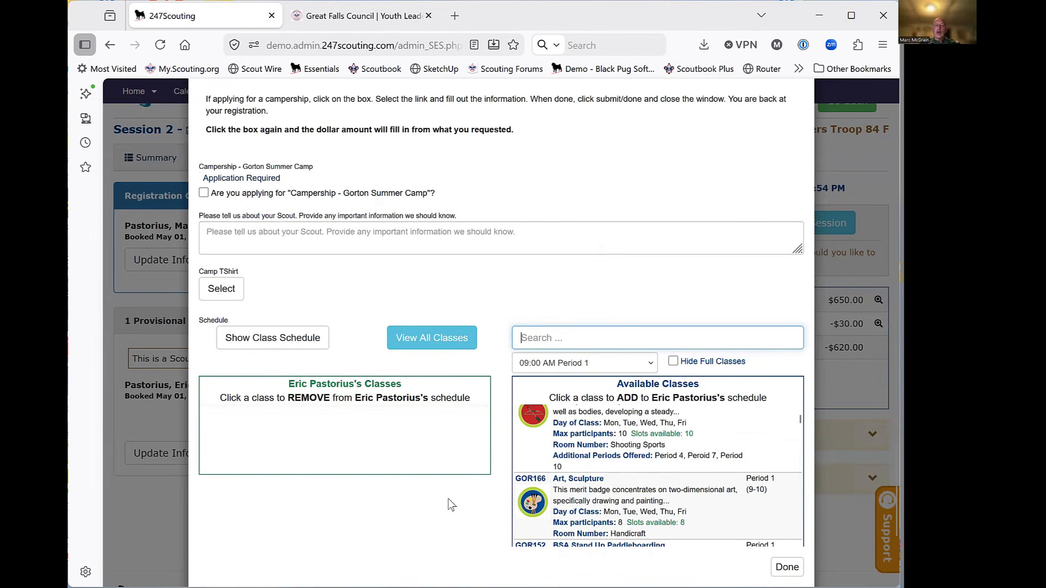
Step: Examine the times, days, available slots, rooms and additional periods of the Period 1 classes, from Animation to BSA Stand Up Paddleboarding
scroll(456, 521, down, 2)
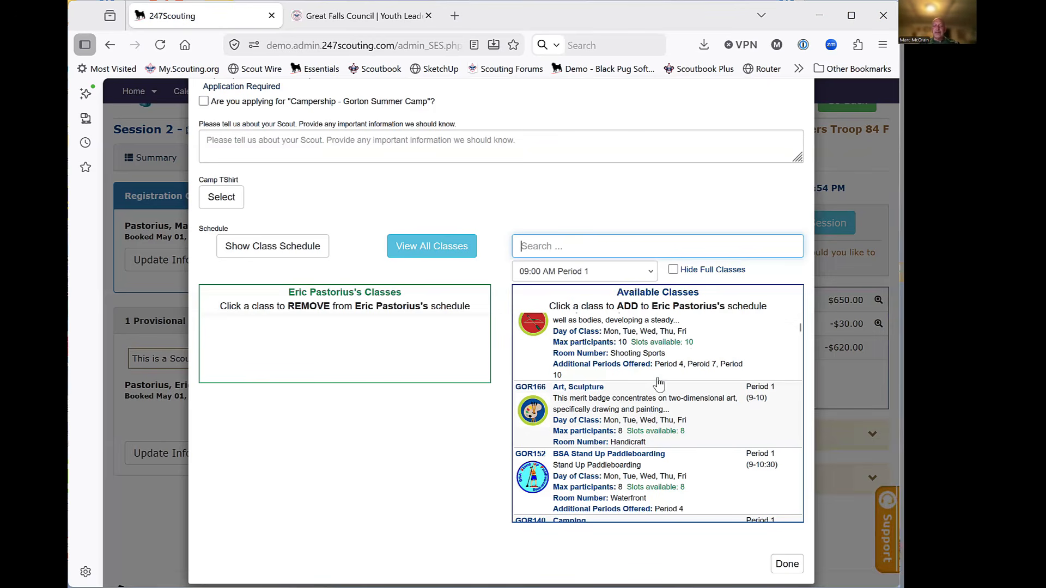
scroll(659, 384, up, 3)
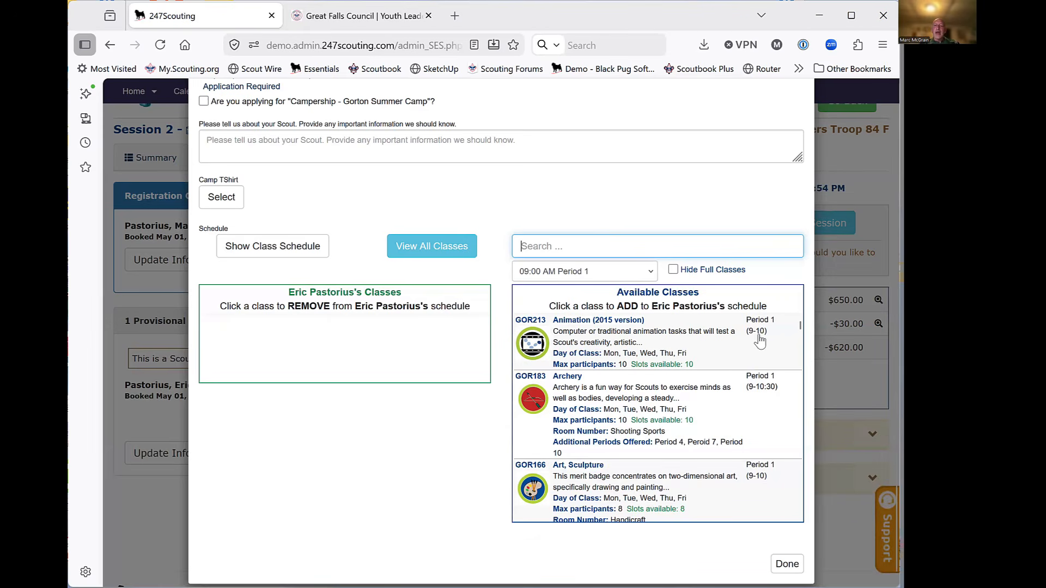
scroll(759, 341, down, 1)
scroll(759, 341, up, 1)
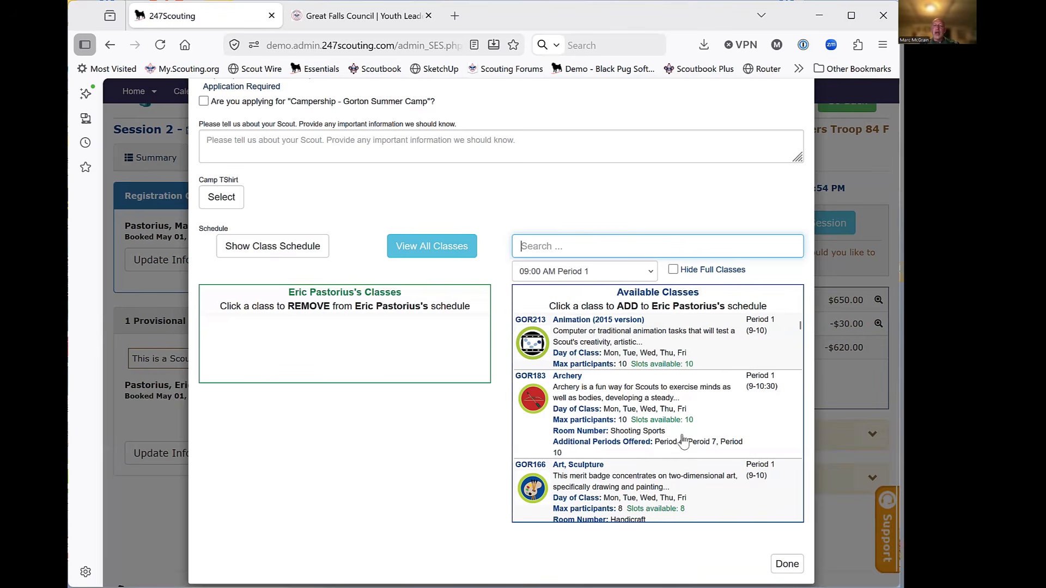
scroll(684, 441, down, 2)
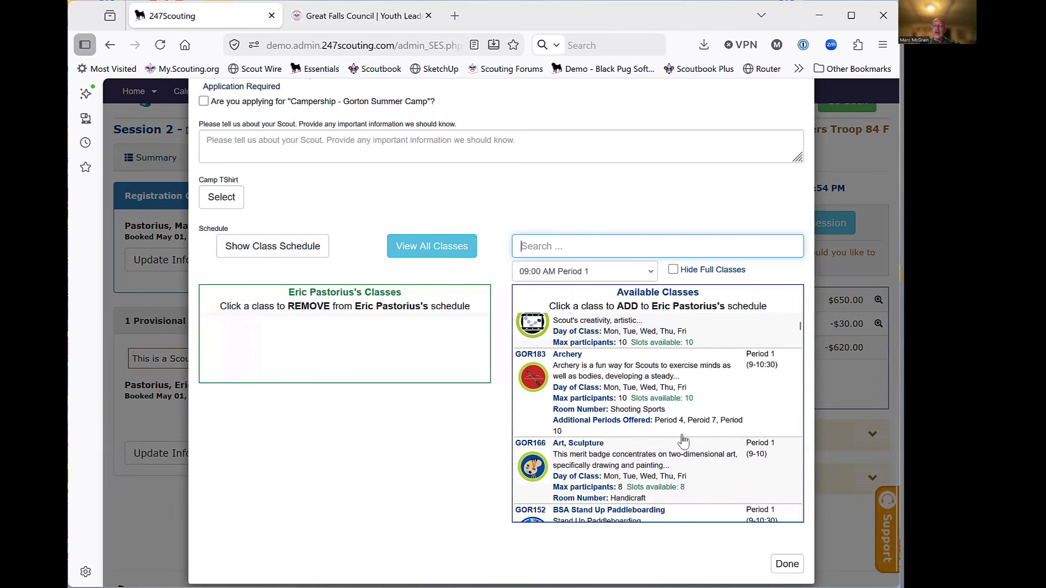
scroll(684, 440, up, 2)
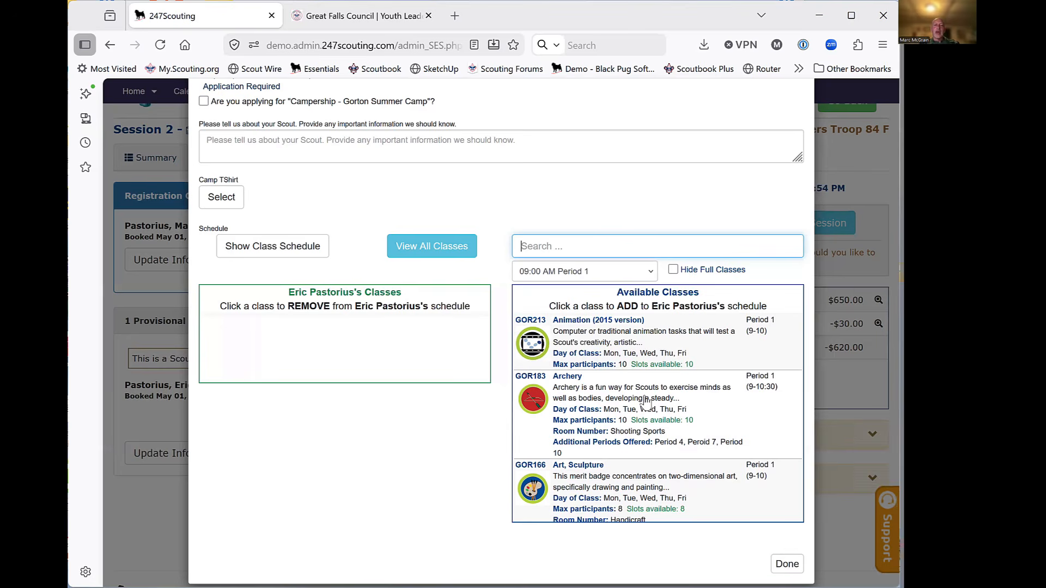
Step: Add the Period 1 Animation (2015 version) class to the Scout's schedule and remove it again
click(601, 345)
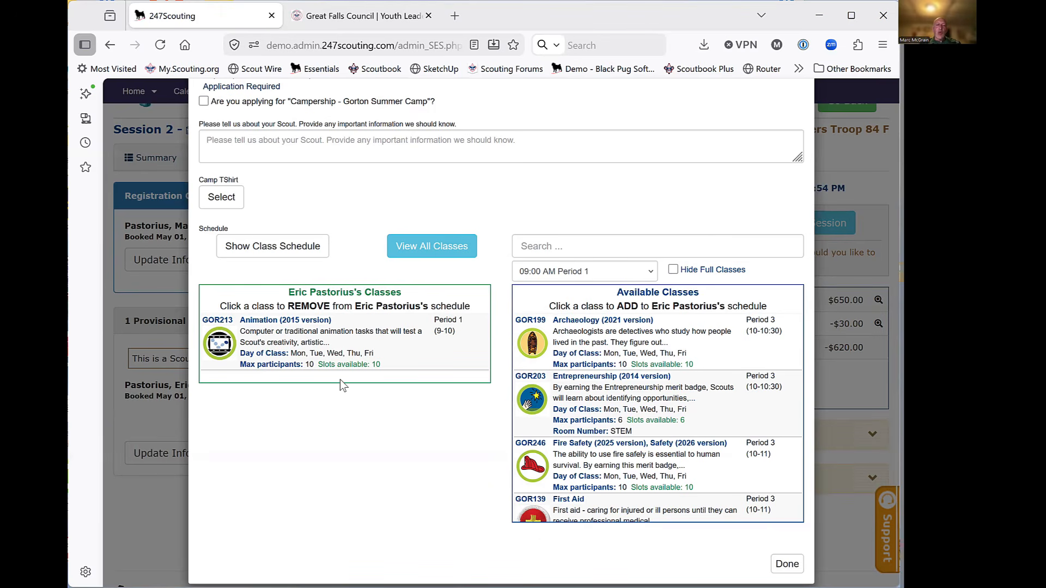
click(328, 353)
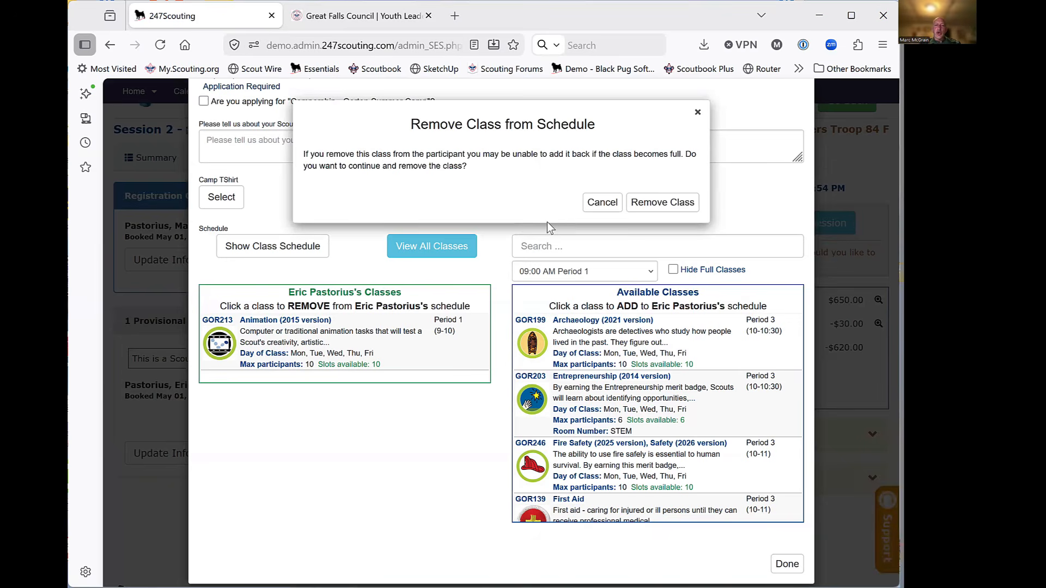
click(652, 203)
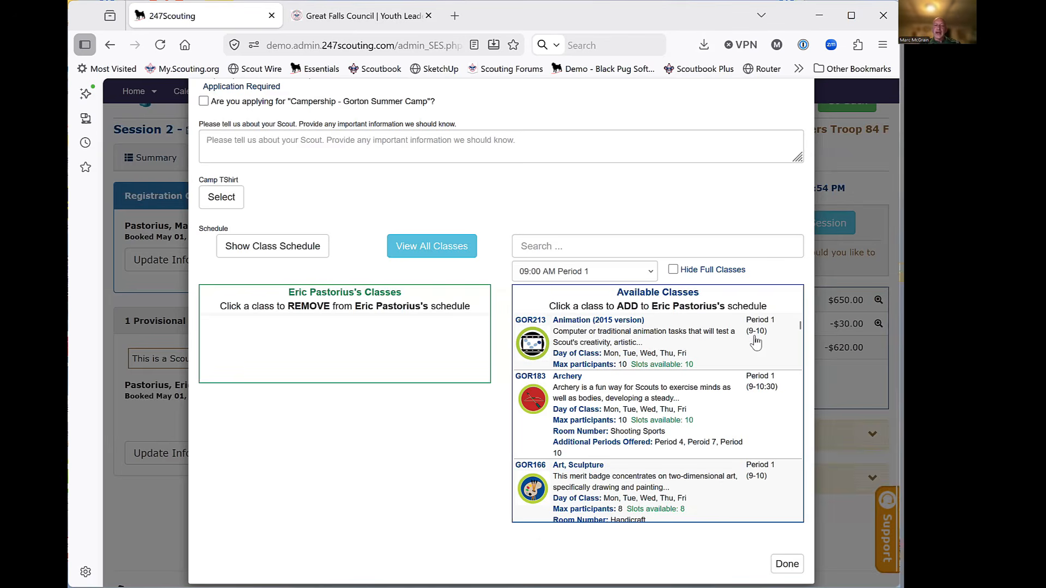
Step: Add Animation in Period 1, Entrepreneurship in Period 3, Artificial Intelligence (AI) in Period 4, Communication in Period 7 and Lifesaving in Period 9 to the schedule
click(647, 352)
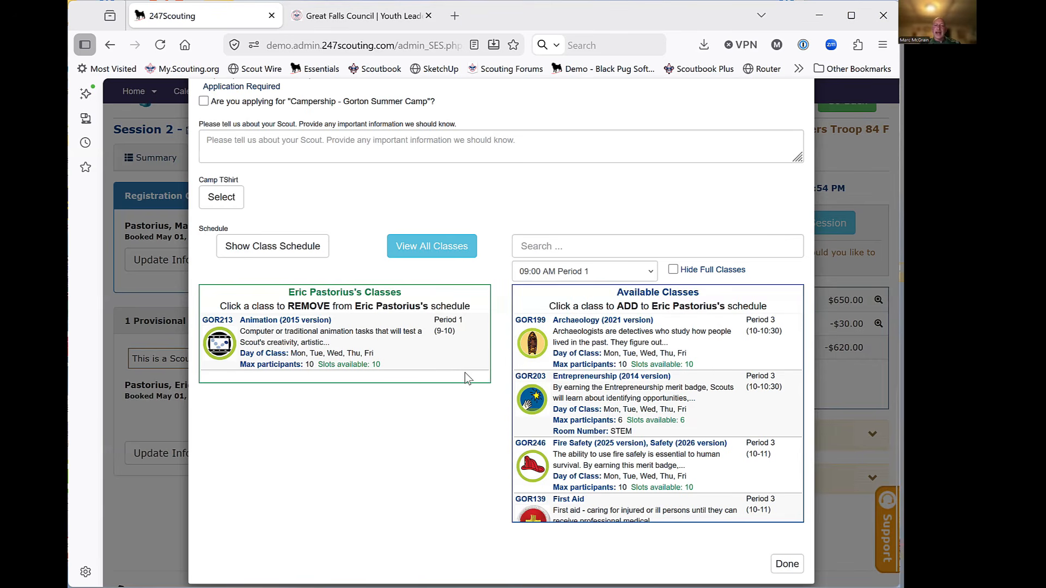
click(632, 421)
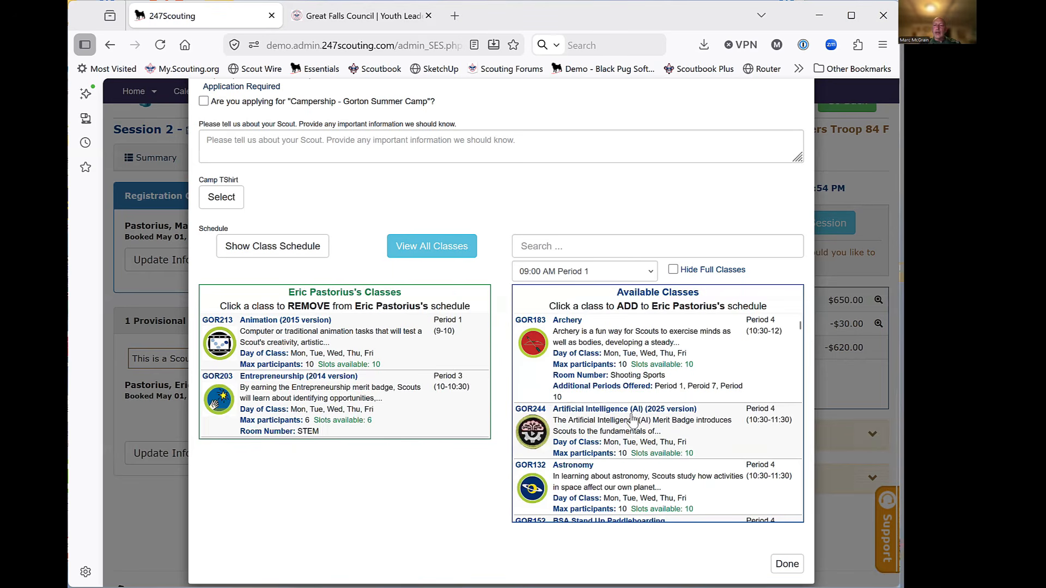
click(653, 447)
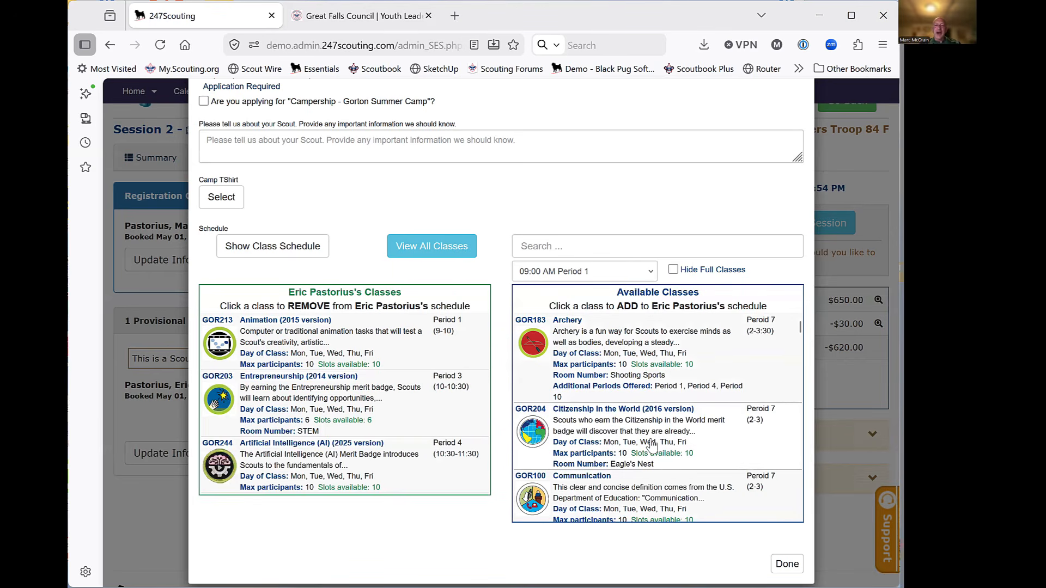
scroll(652, 446, down, 2)
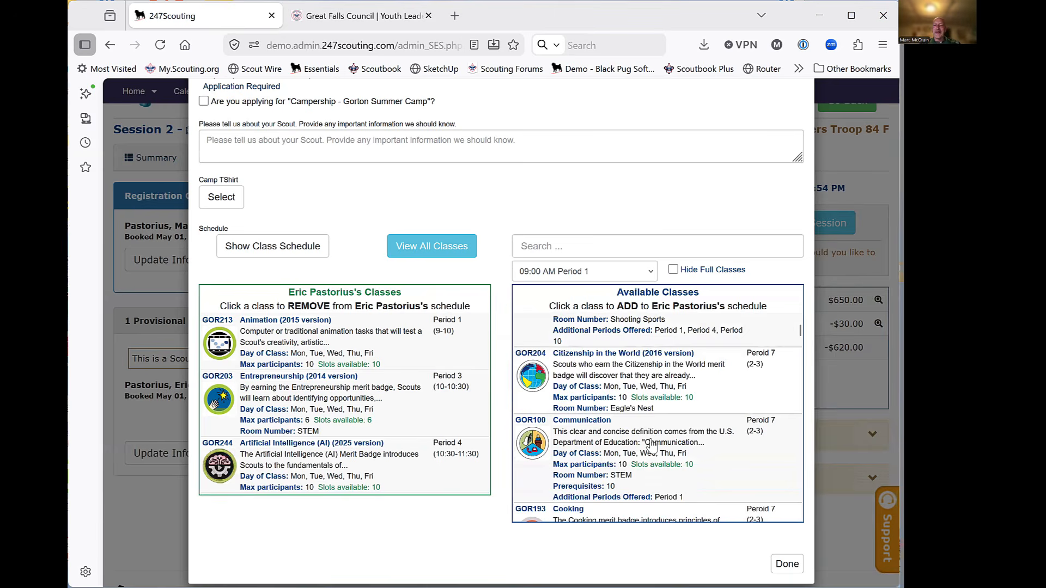
click(652, 446)
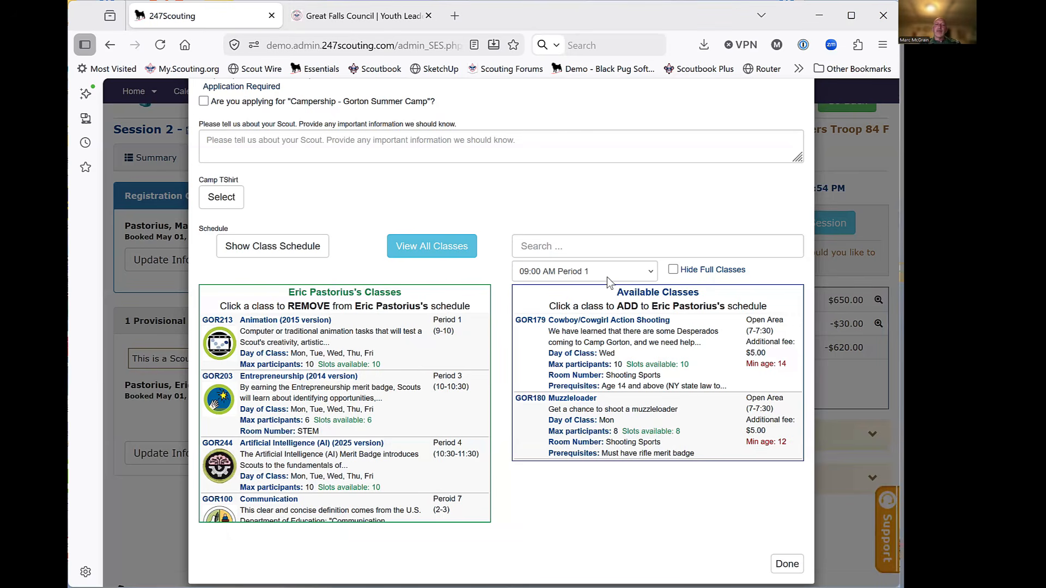
Step: Check the Scout's birth date, add the Open Area class Cowboy/Cowgirl Action Shooting to the schedule and finish the update
scroll(607, 277, up, 12)
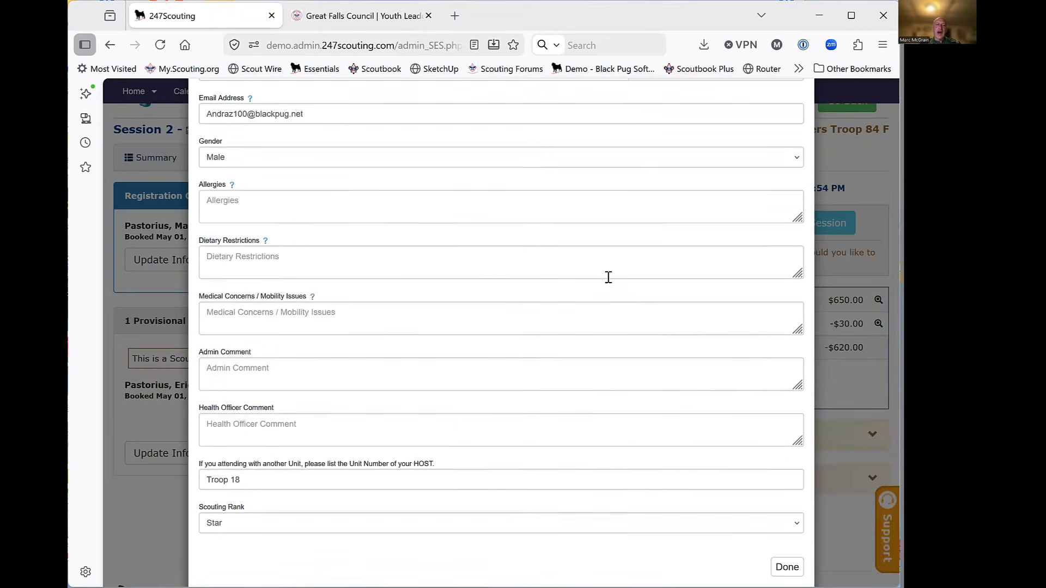
scroll(608, 278, up, 4)
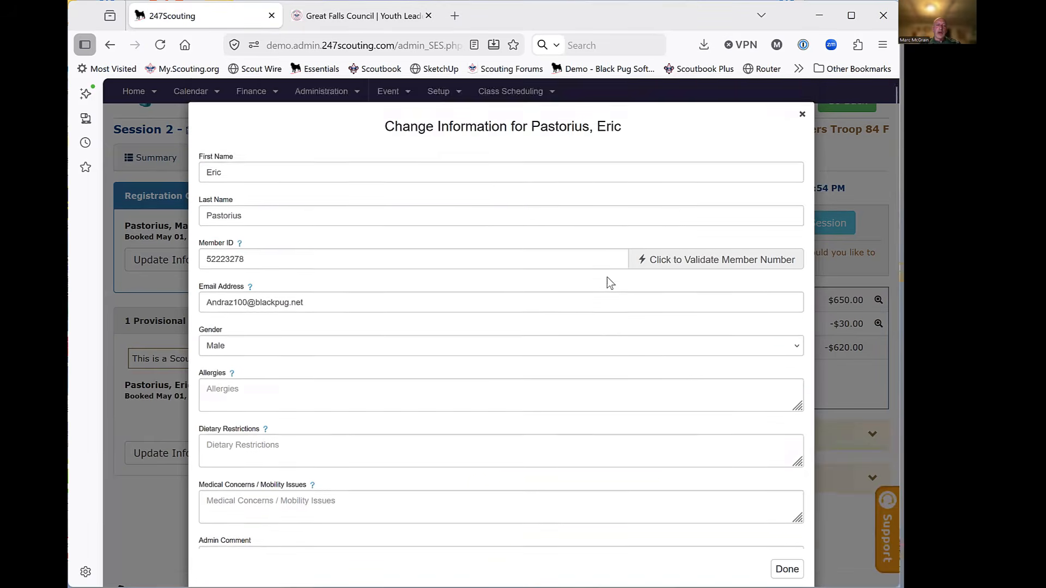
scroll(607, 277, down, 3)
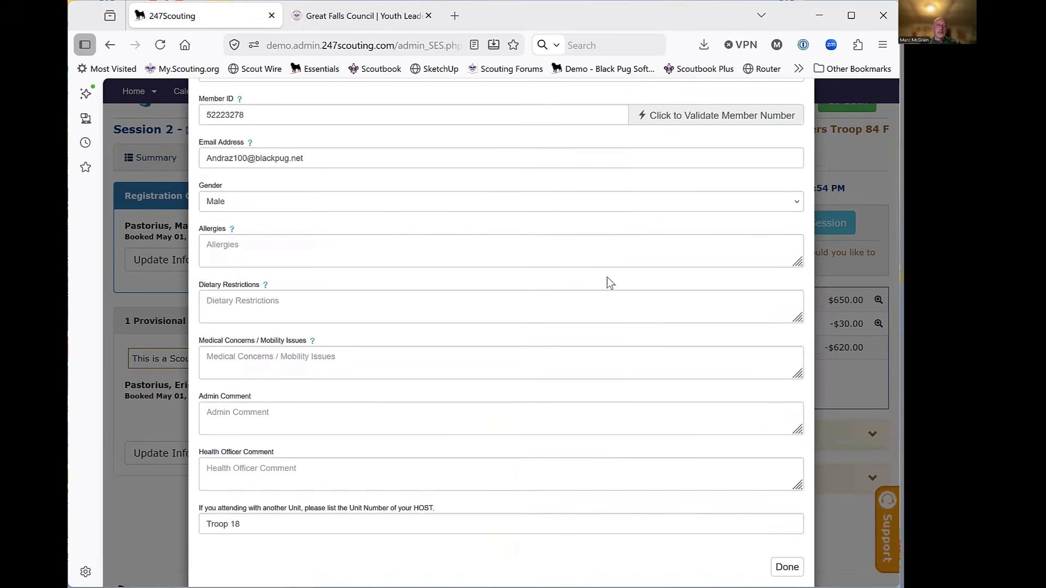
scroll(607, 277, down, 7)
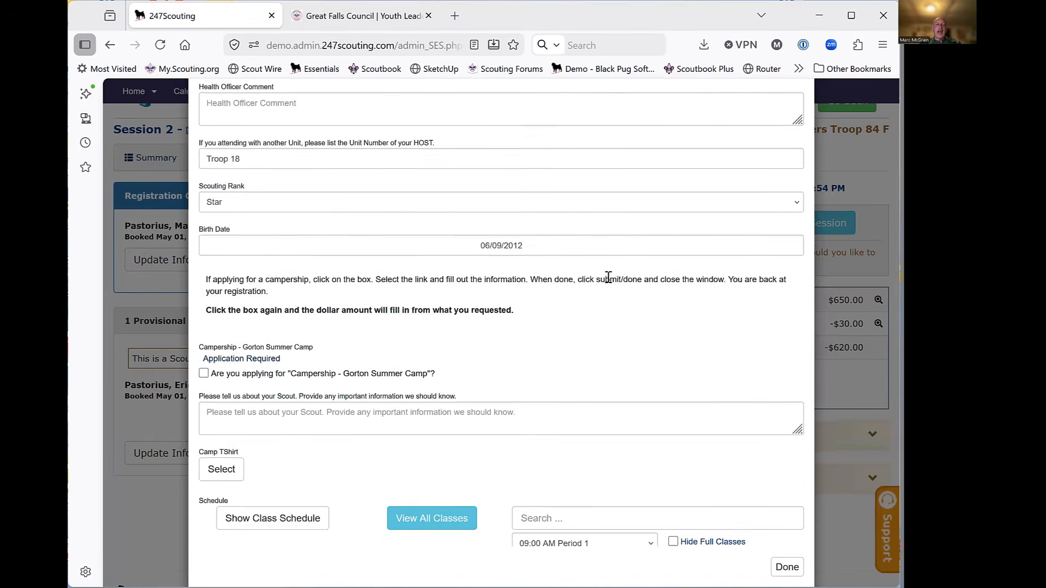
scroll(606, 277, down, 6)
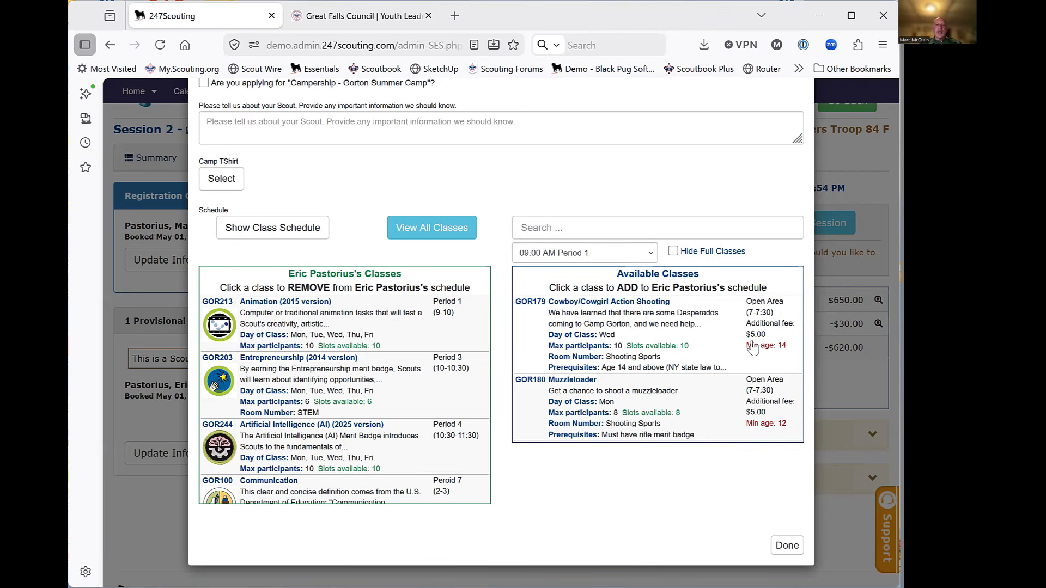
click(679, 338)
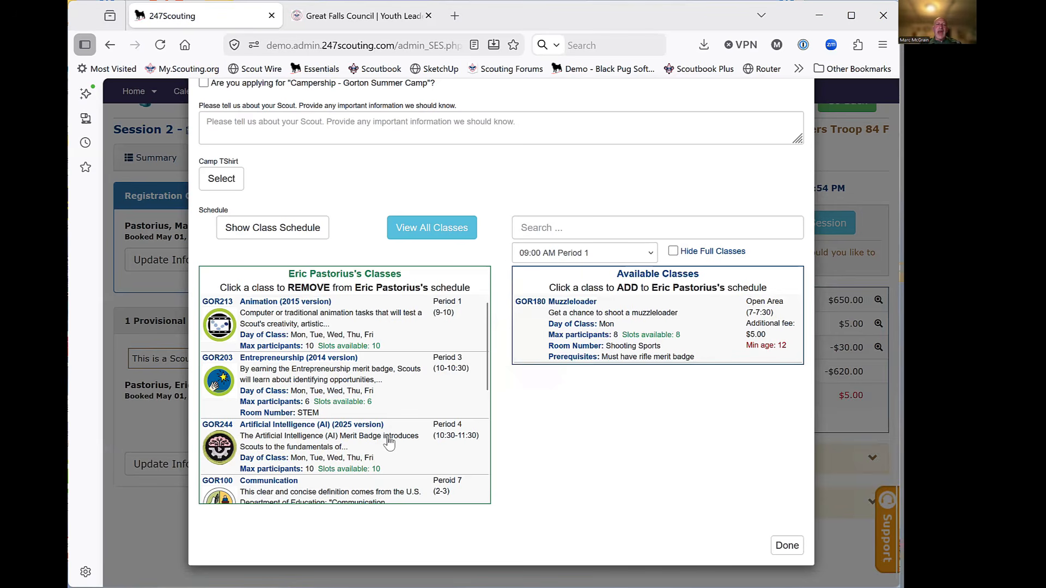
scroll(389, 443, down, 6)
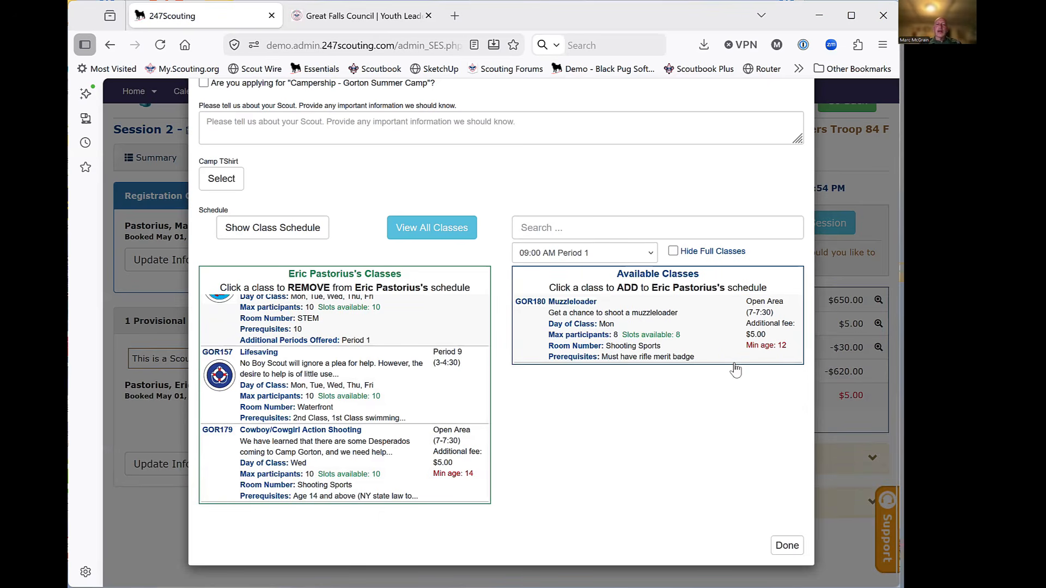
click(787, 545)
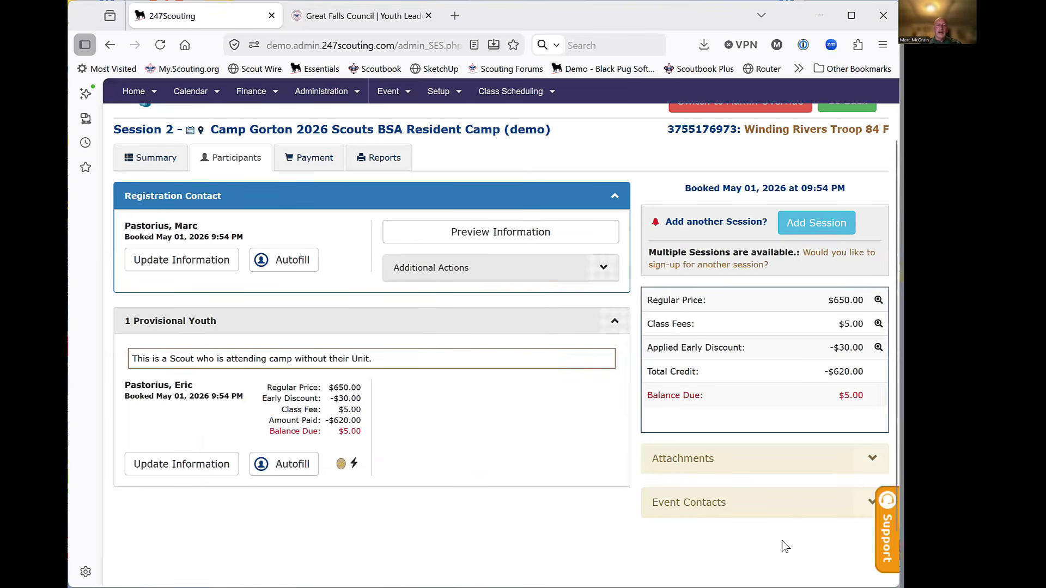
Step: Reopen the provisional youth's information for updating and review the weekly class schedule
scroll(508, 489, down, 2)
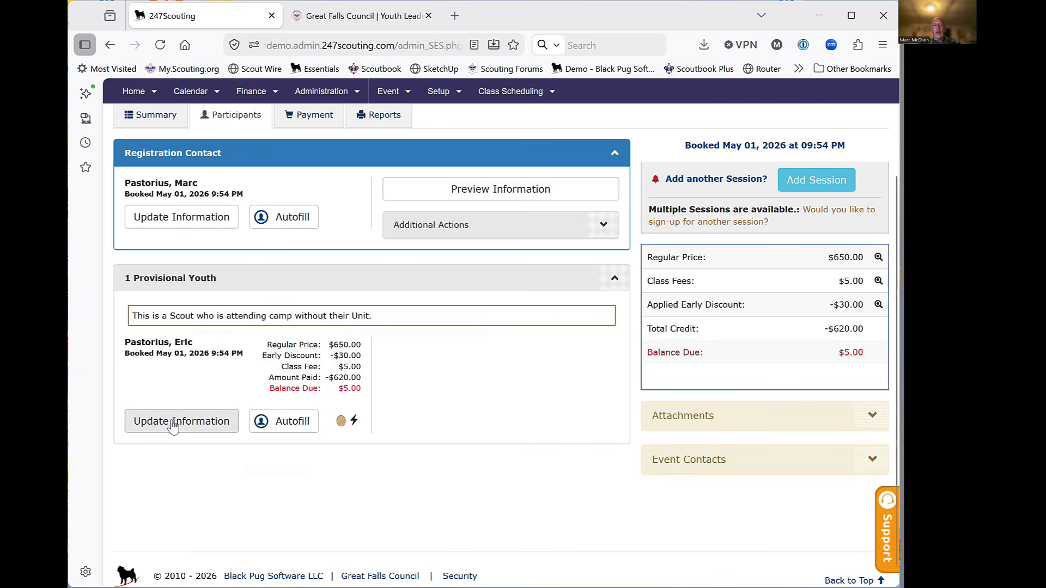
click(420, 104)
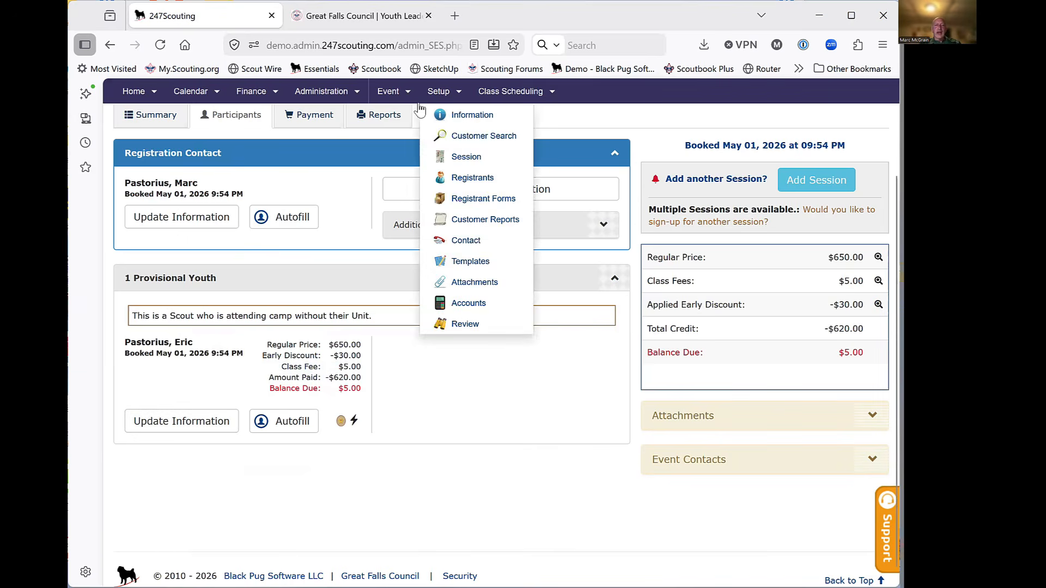
click(195, 421)
scroll(286, 436, down, 3)
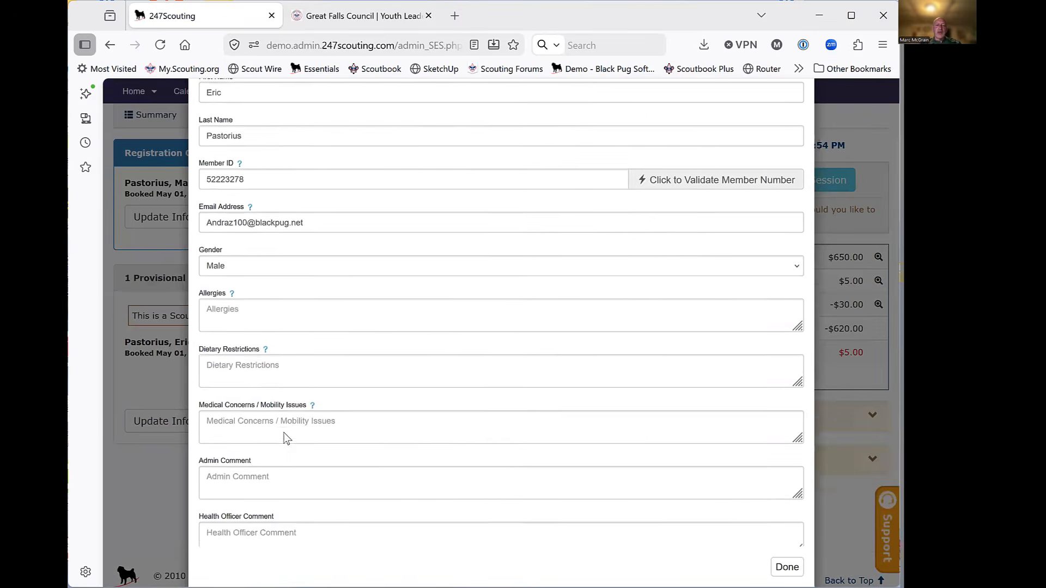
scroll(286, 436, down, 10)
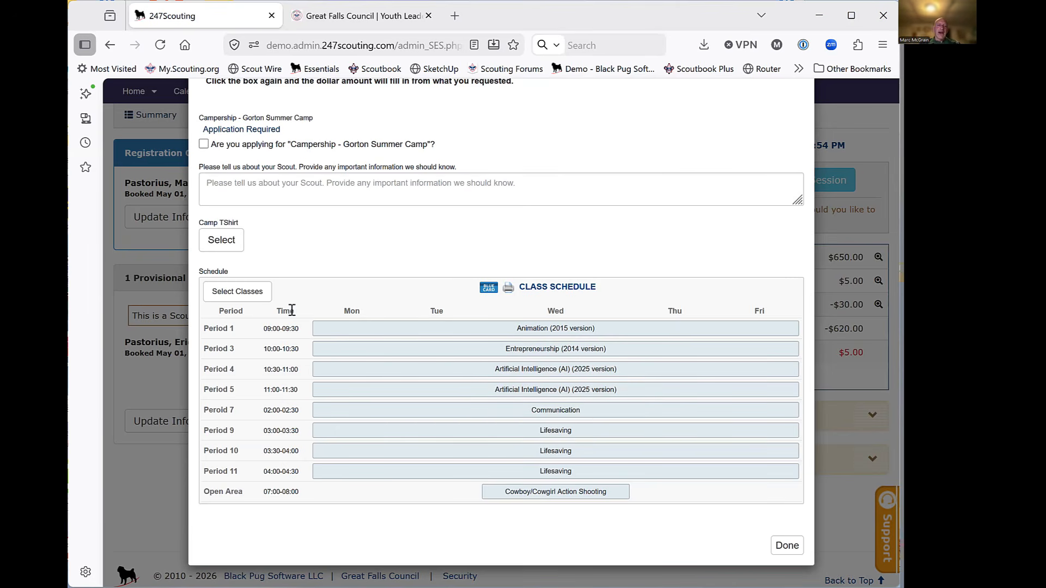
Step: Return to class selection, remove the Period 9 Lifesaving class from the Scout's schedule and finish the update
click(240, 292)
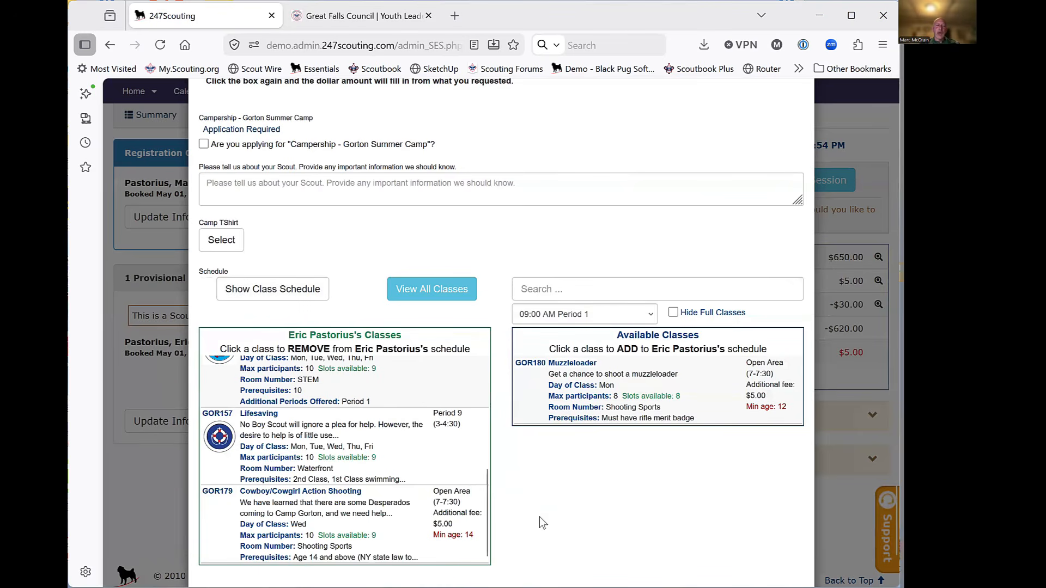
click(322, 464)
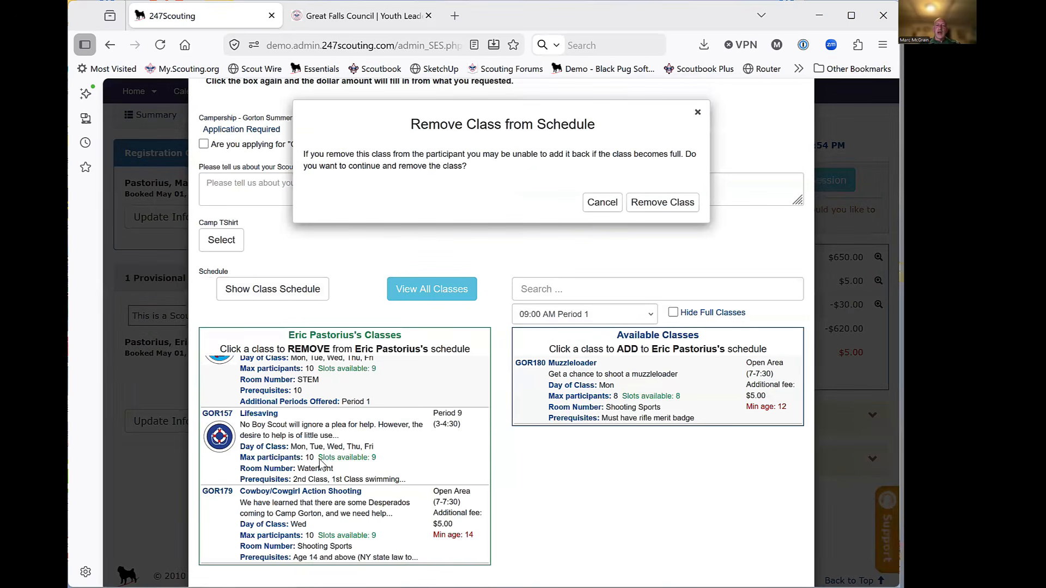
click(649, 205)
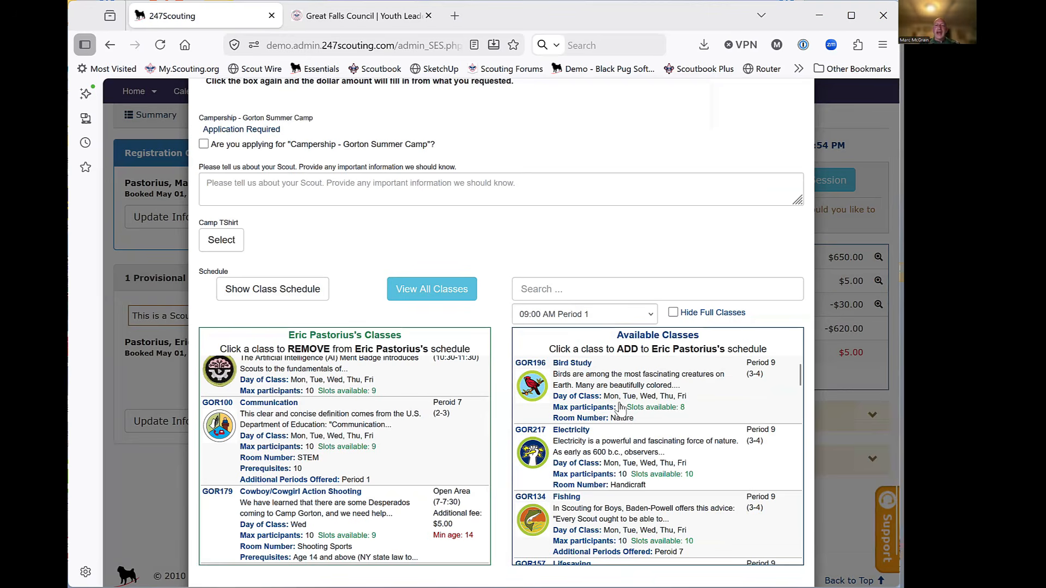
scroll(619, 407, down, 2)
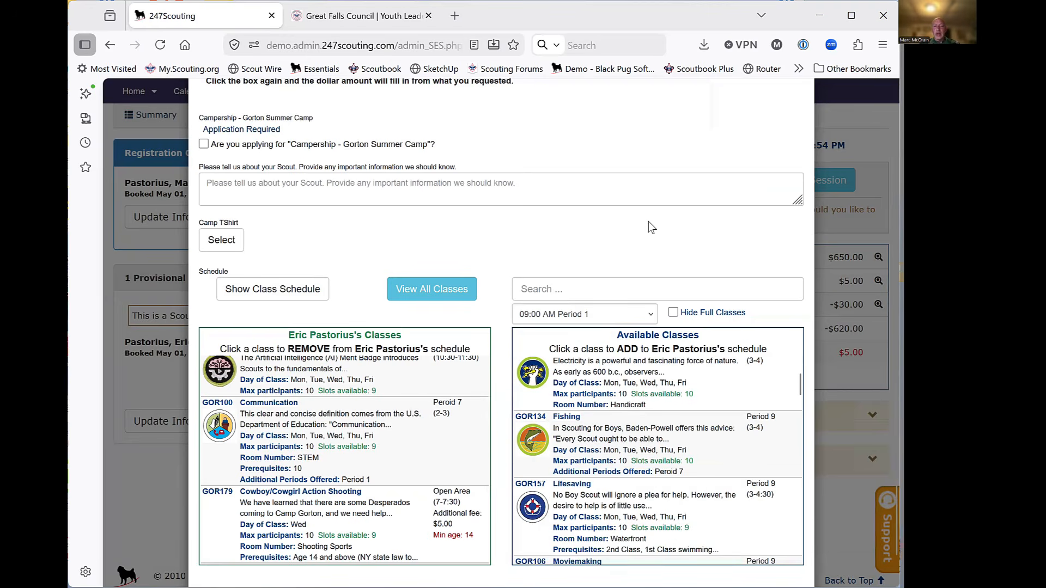
scroll(649, 221, down, 2)
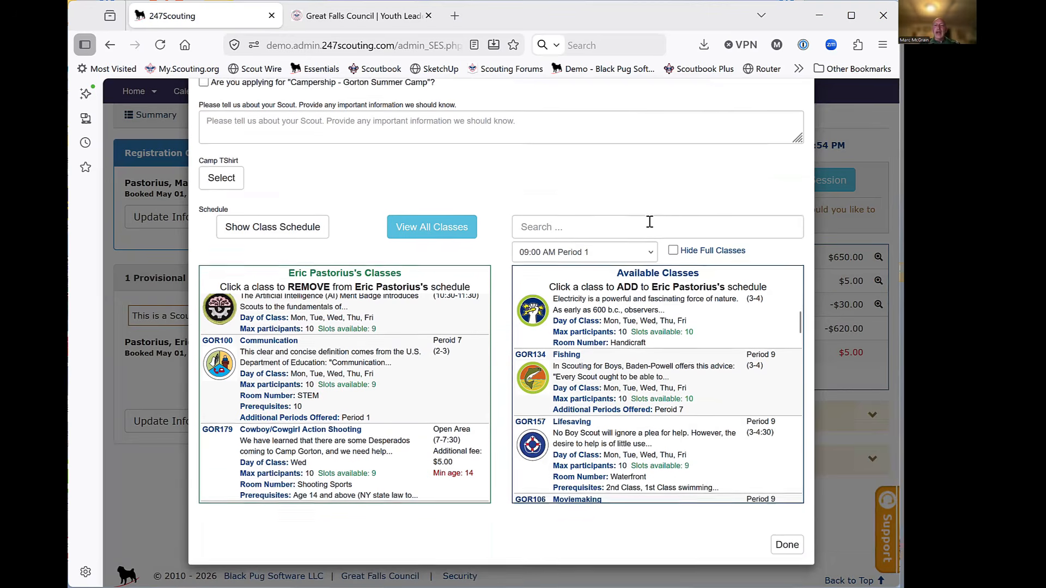
click(785, 546)
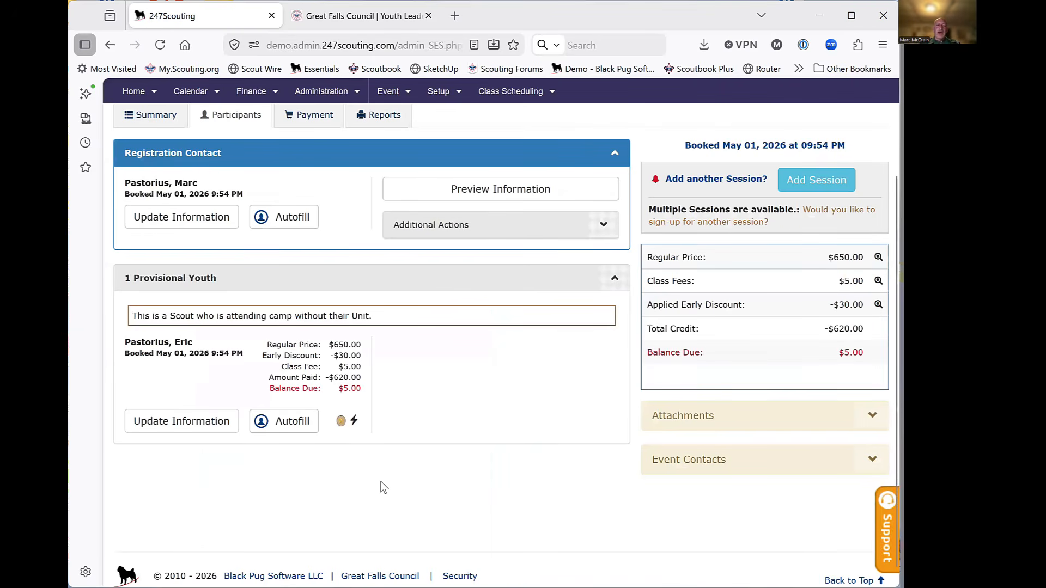
Step: Reopen the youth's information to check the class schedule, and view the Camp TShirt sizes and prices without ordering any
click(192, 424)
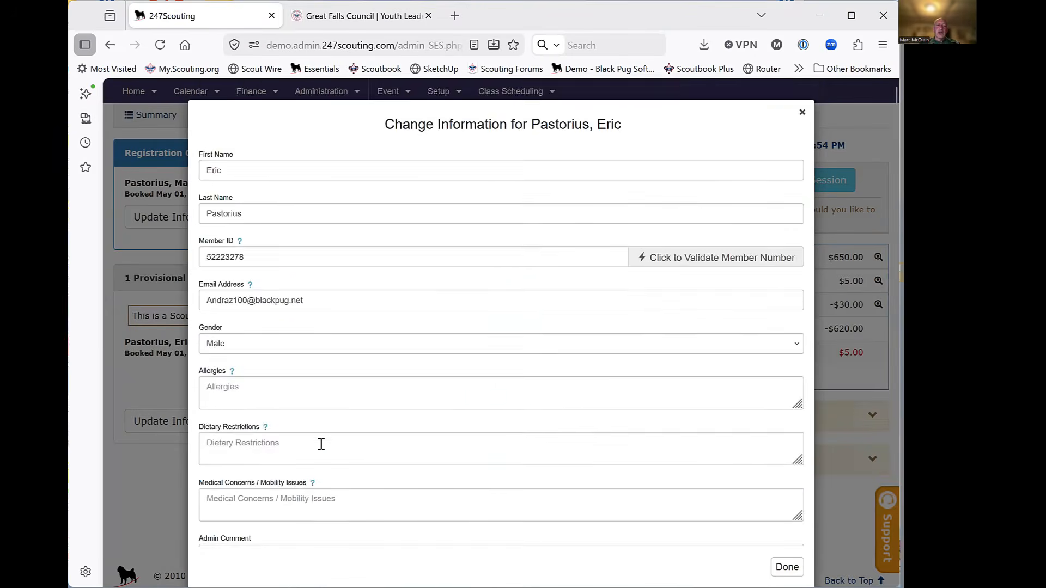
scroll(316, 436, down, 12)
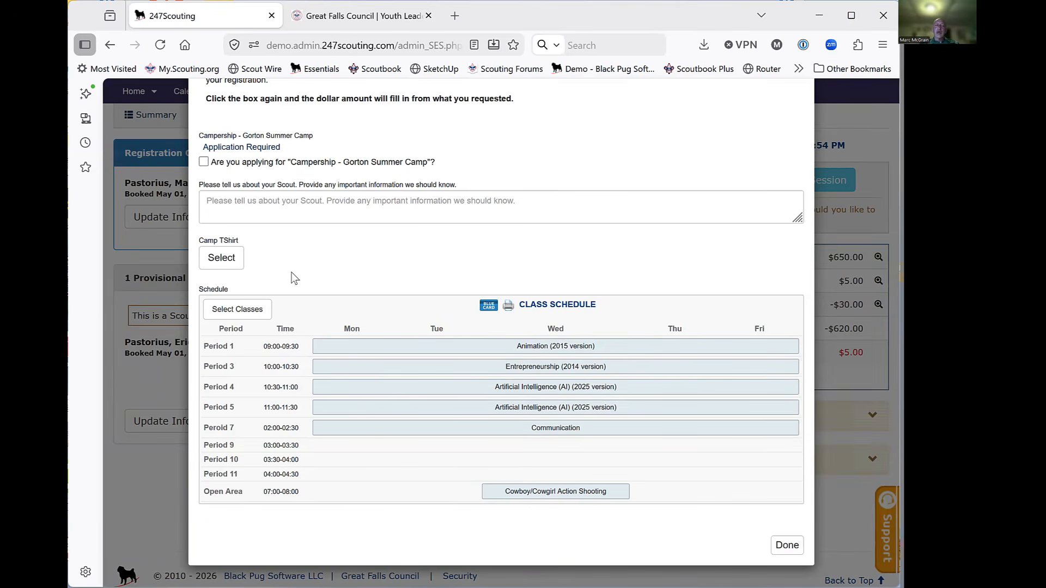
click(217, 261)
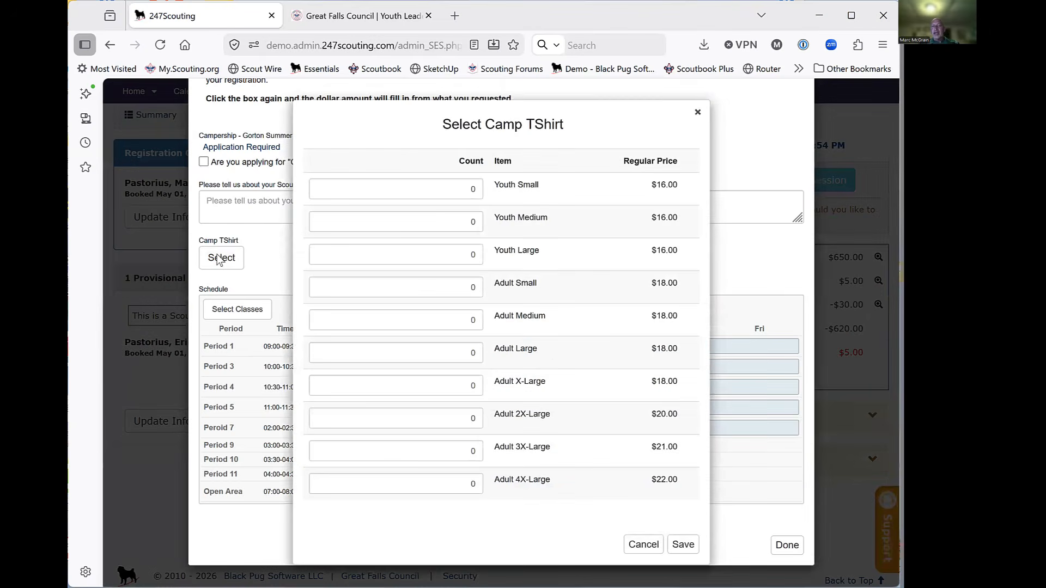
click(638, 547)
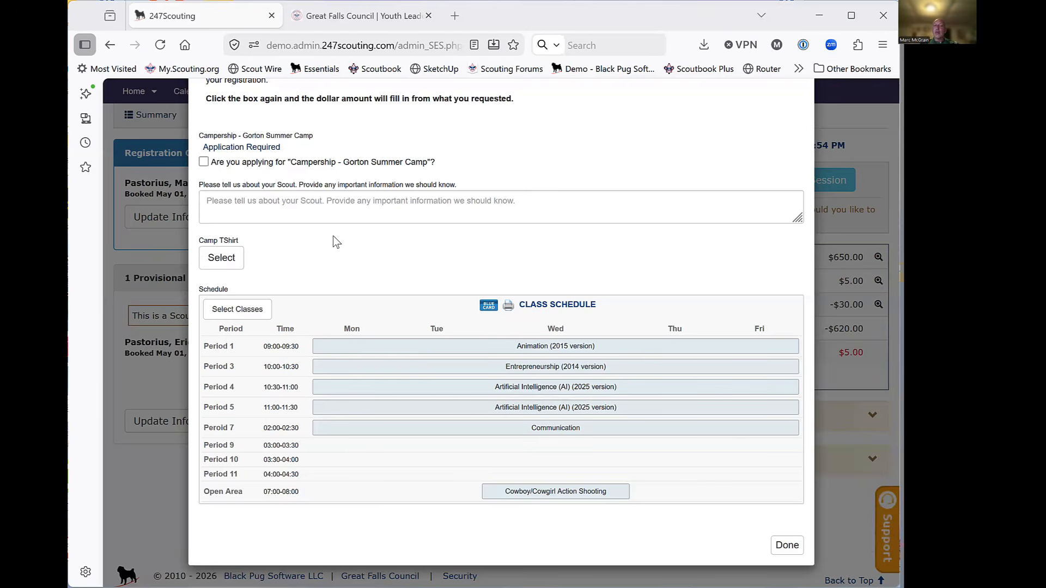
Step: Review the Scout's selected and available classes, return to the weekly class schedule and finish the update
click(237, 309)
scroll(504, 450, down, 2)
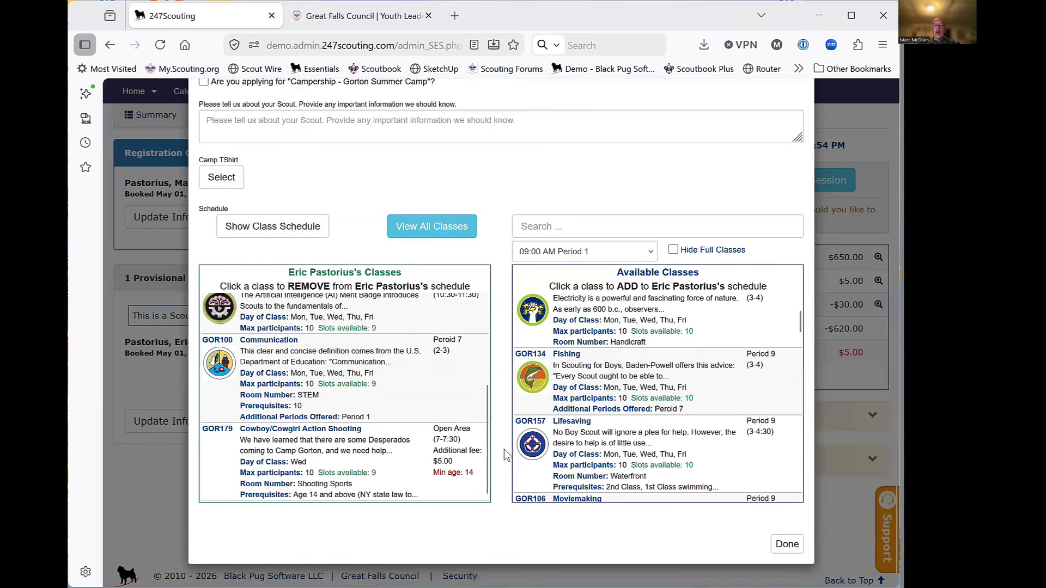
scroll(504, 449, up, 1)
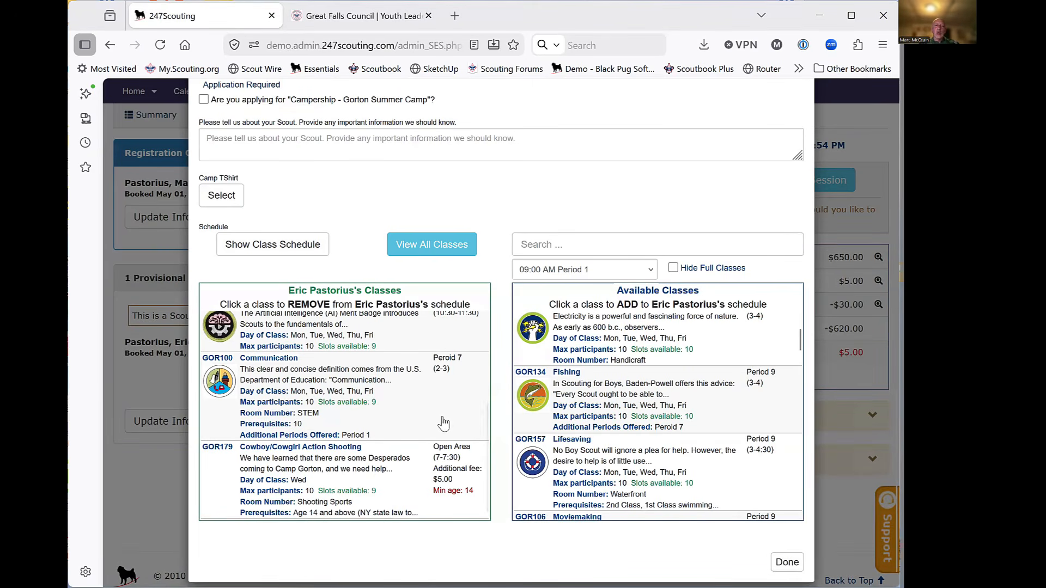
click(282, 250)
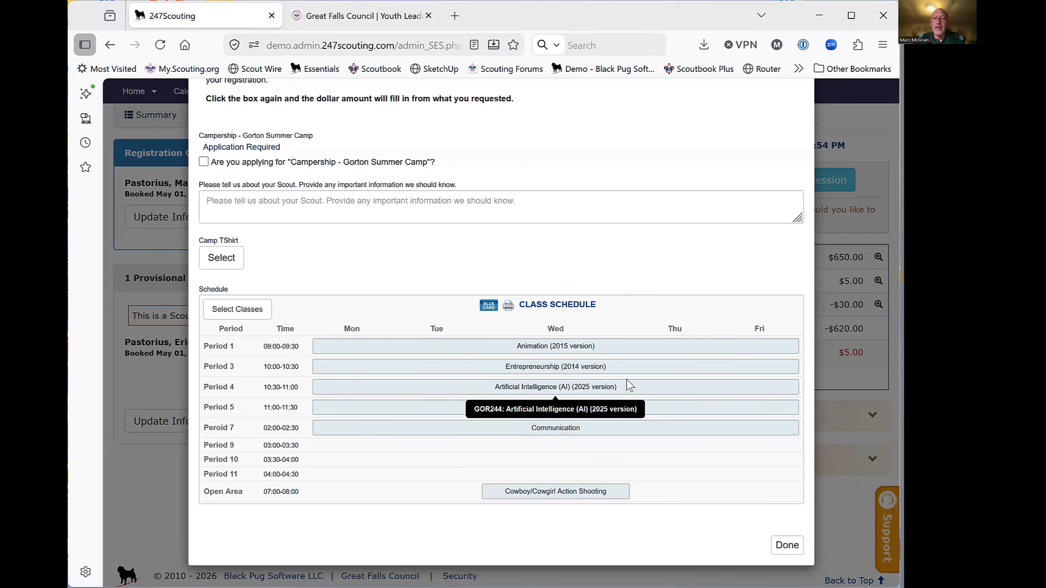
click(788, 545)
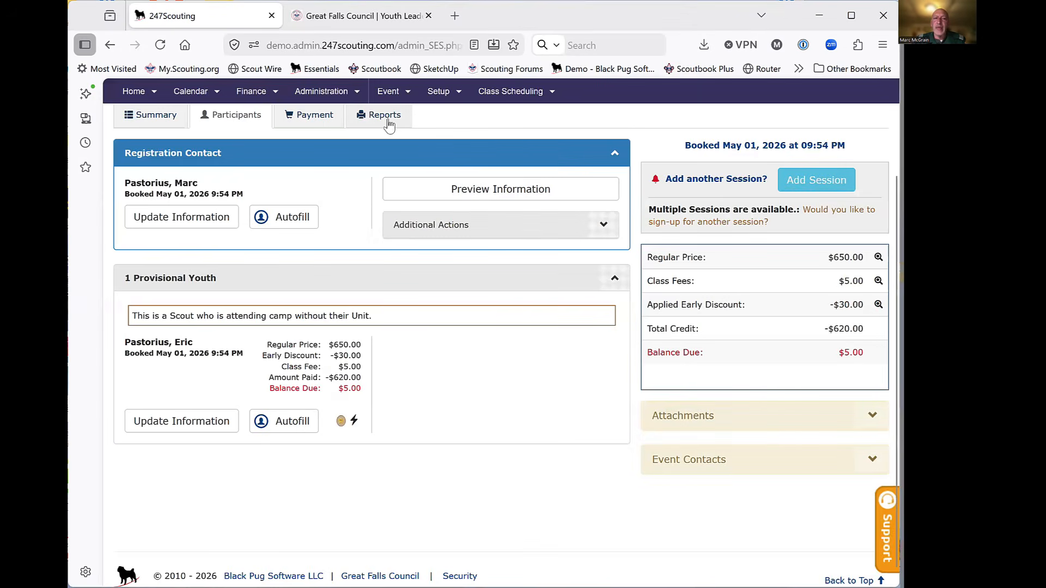
Step: Open the registration's reports and examine the available options, from Custom Field Packing List to Troopmaster Export
click(387, 121)
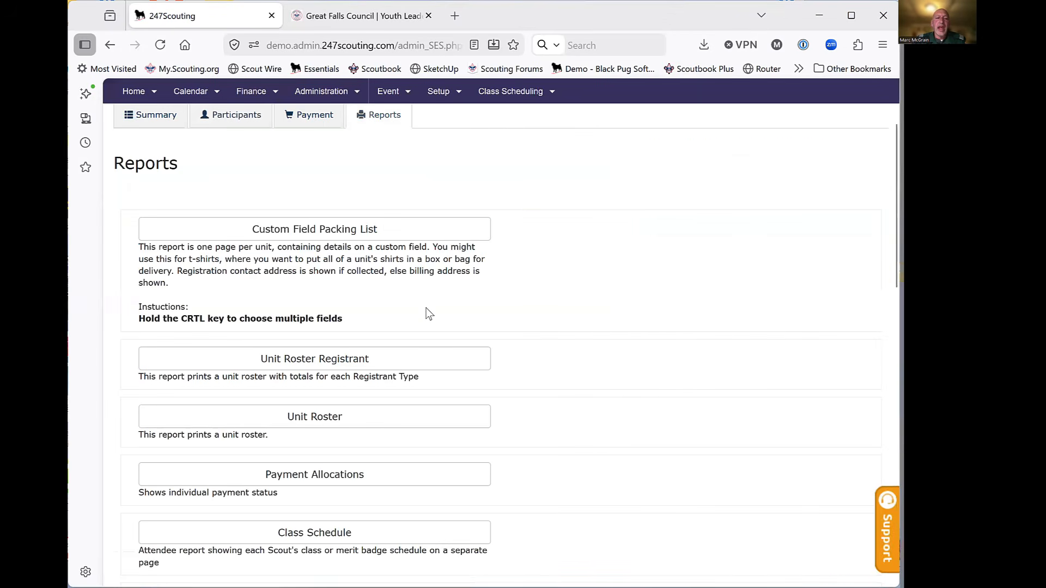
scroll(512, 391, down, 5)
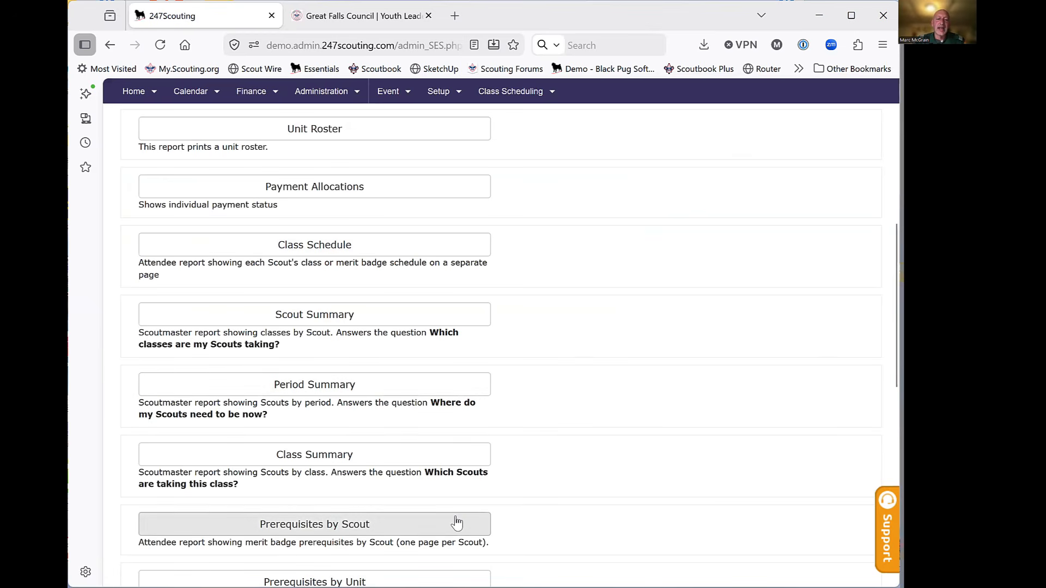
scroll(458, 523, down, 2)
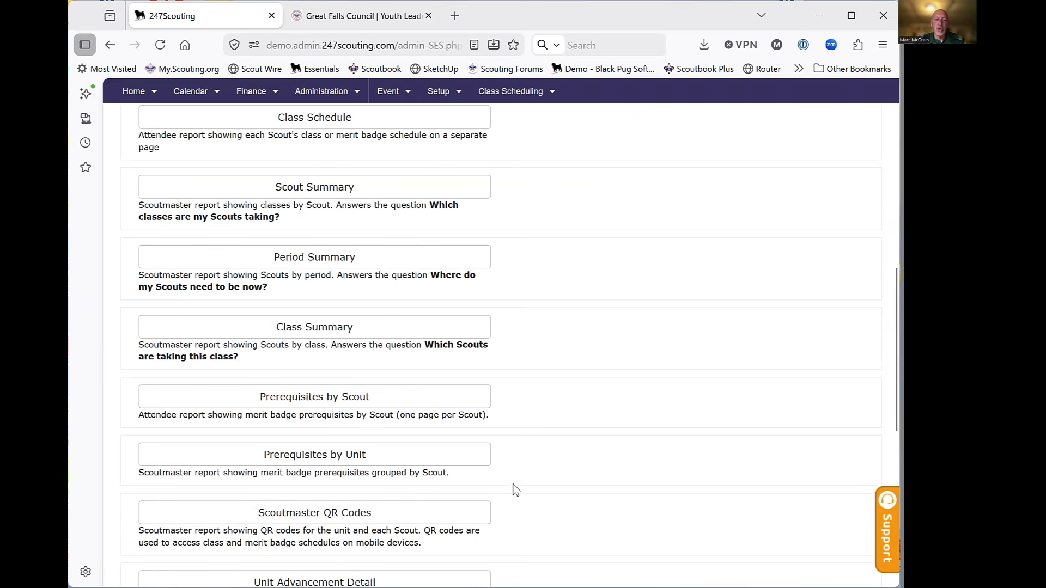
scroll(515, 490, down, 4)
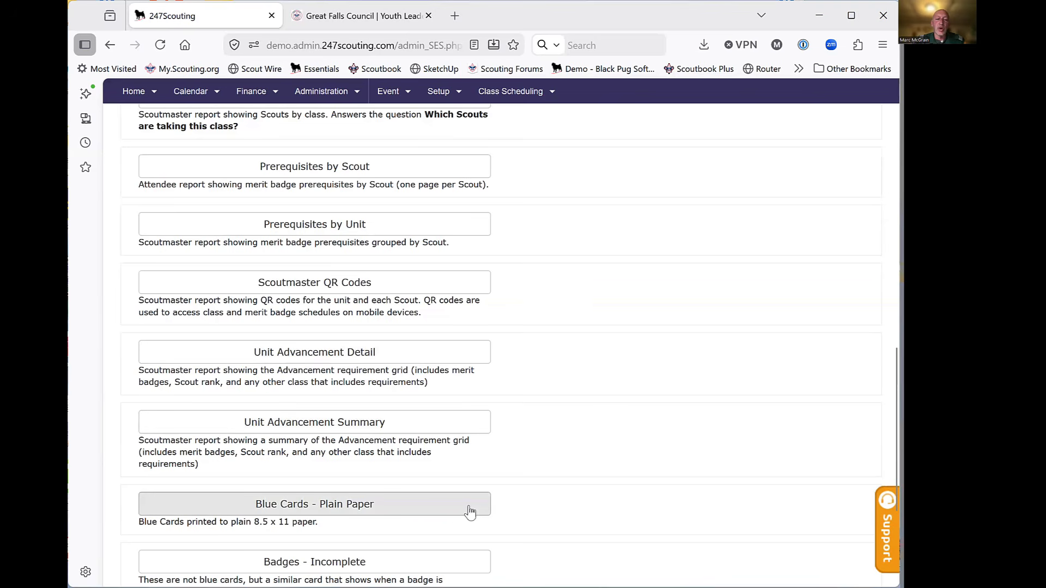
scroll(522, 508, down, 3)
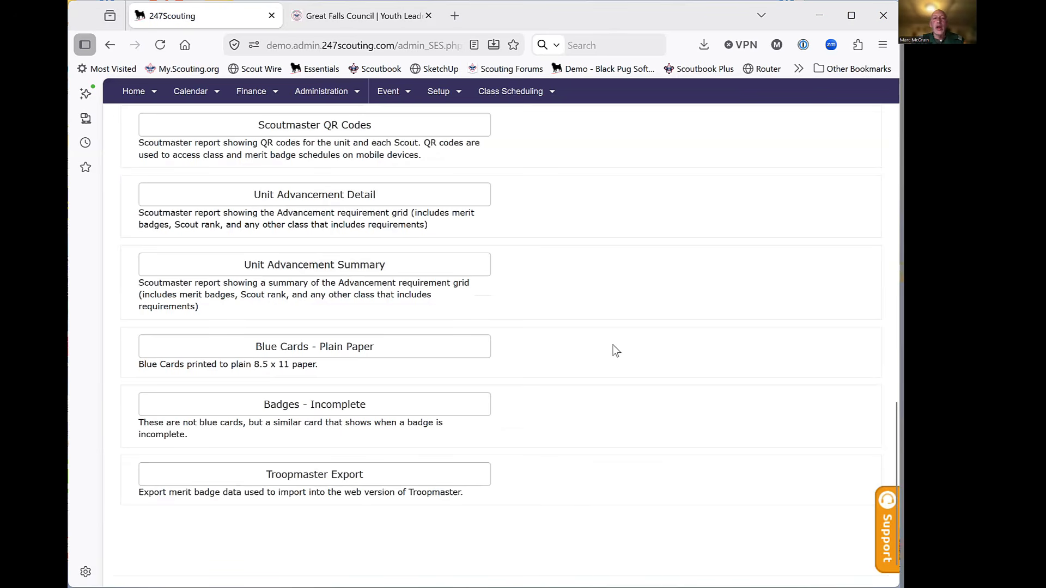
scroll(616, 350, up, 5)
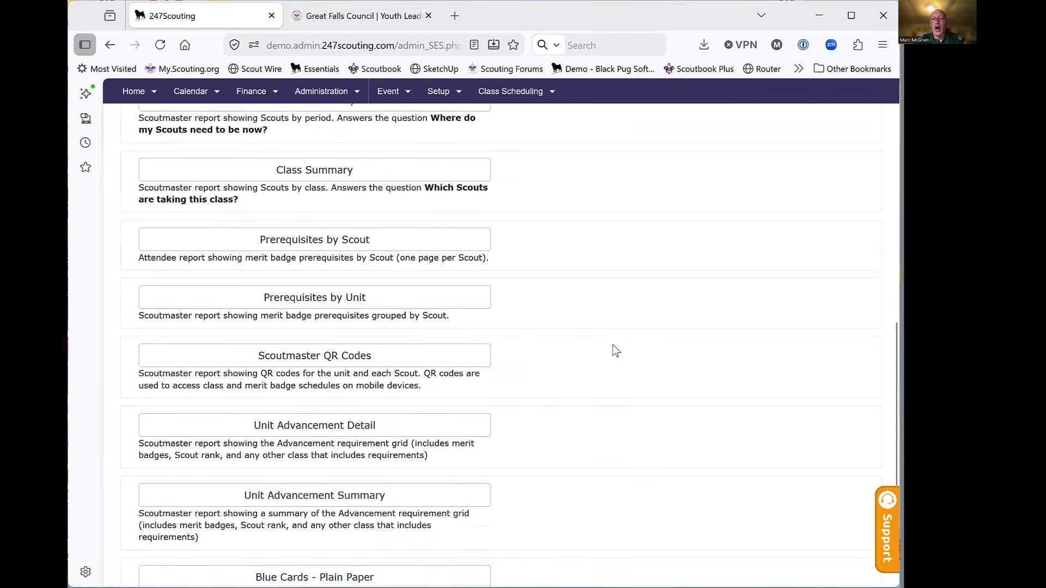
scroll(616, 350, up, 5)
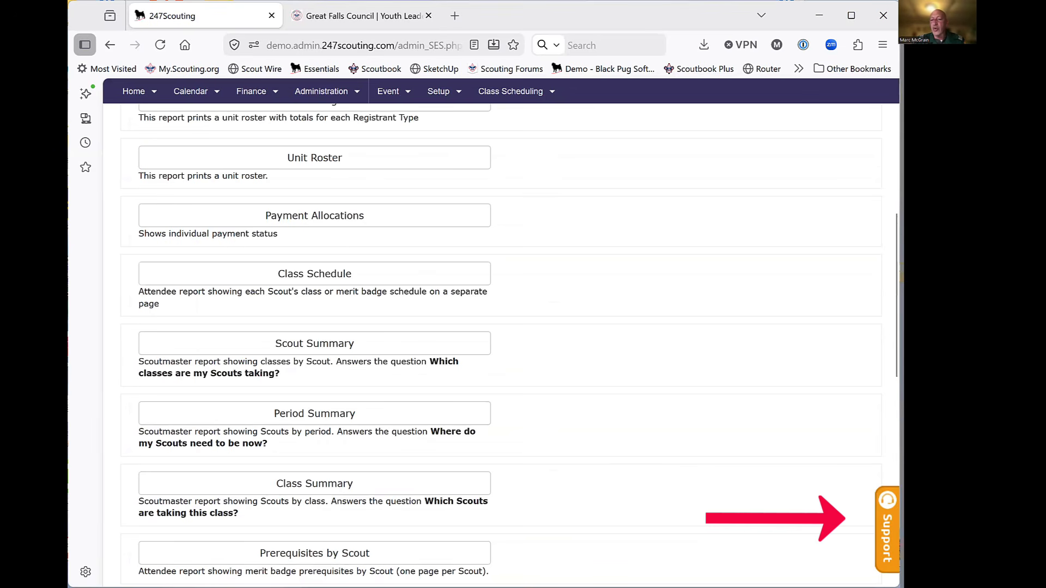
Step: View the support videos offered for the reports page, close them and return to the registration's participants
click(887, 536)
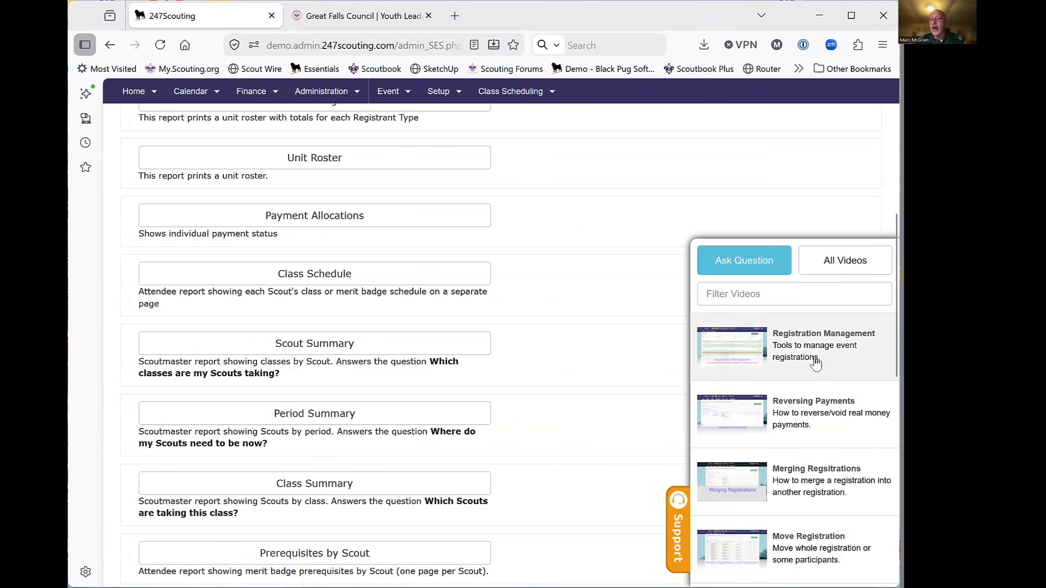
click(678, 531)
scroll(564, 371, up, 7)
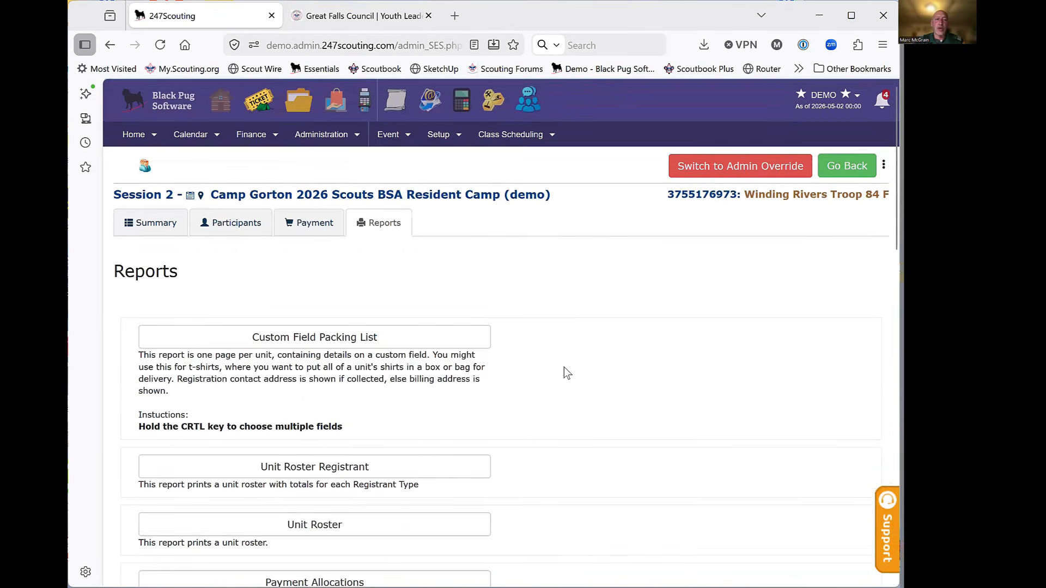
click(237, 233)
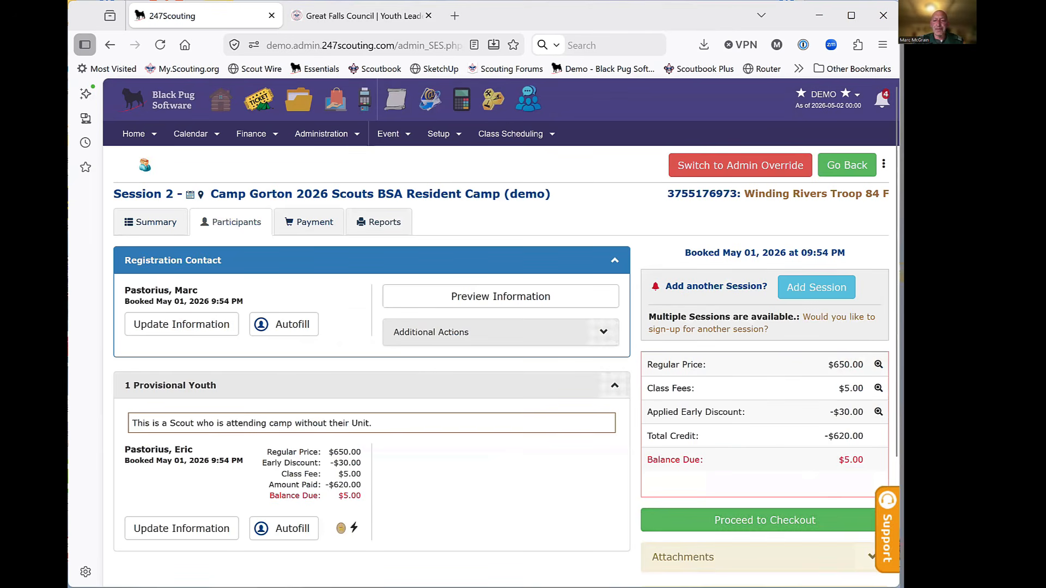
Step: Browse the support videos on managing registrations and payments from the participants page, and close the list
click(886, 526)
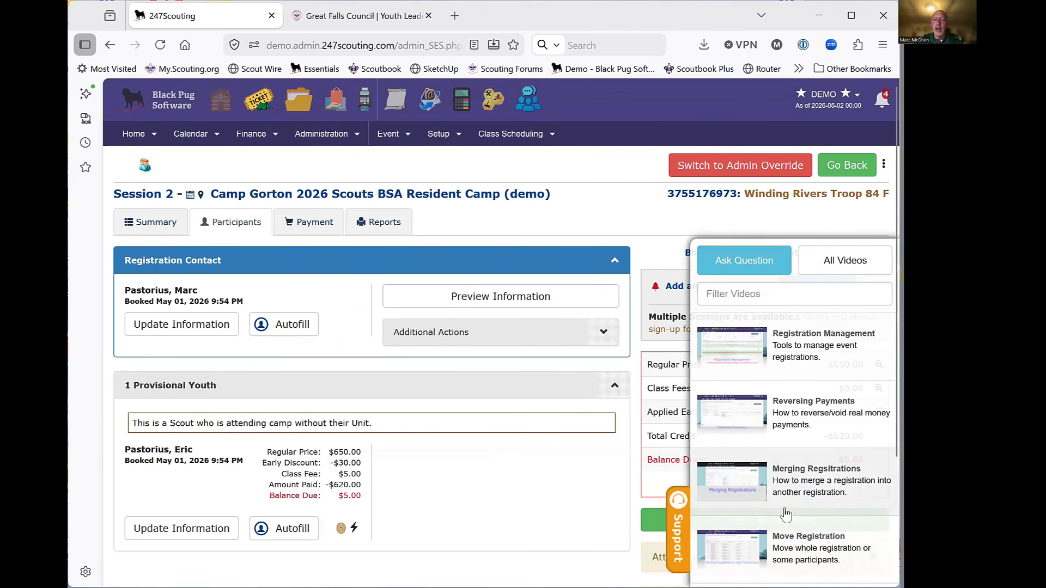
scroll(786, 514, down, 2)
scroll(785, 515, down, 4)
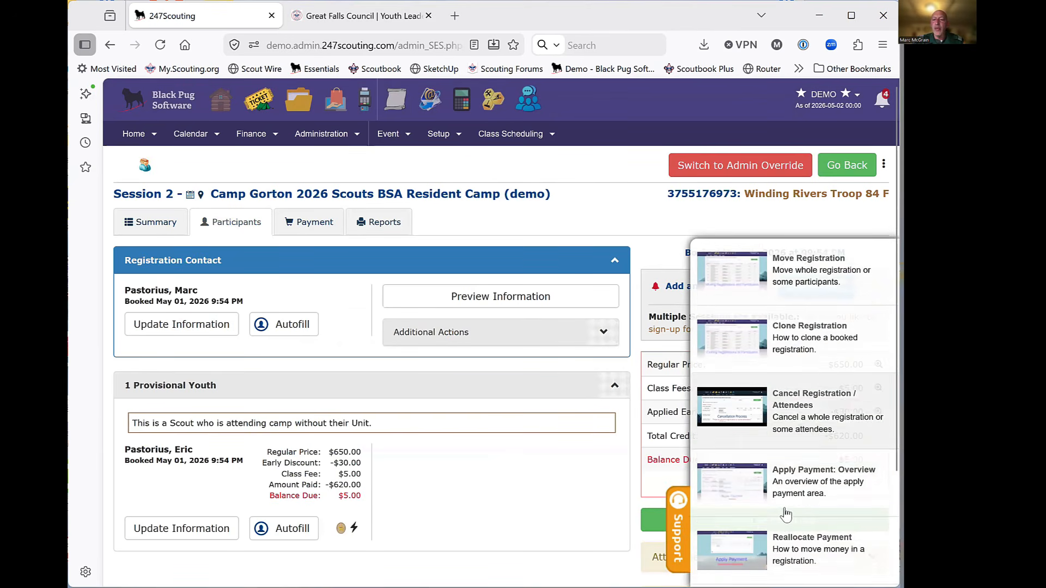
scroll(785, 515, down, 3)
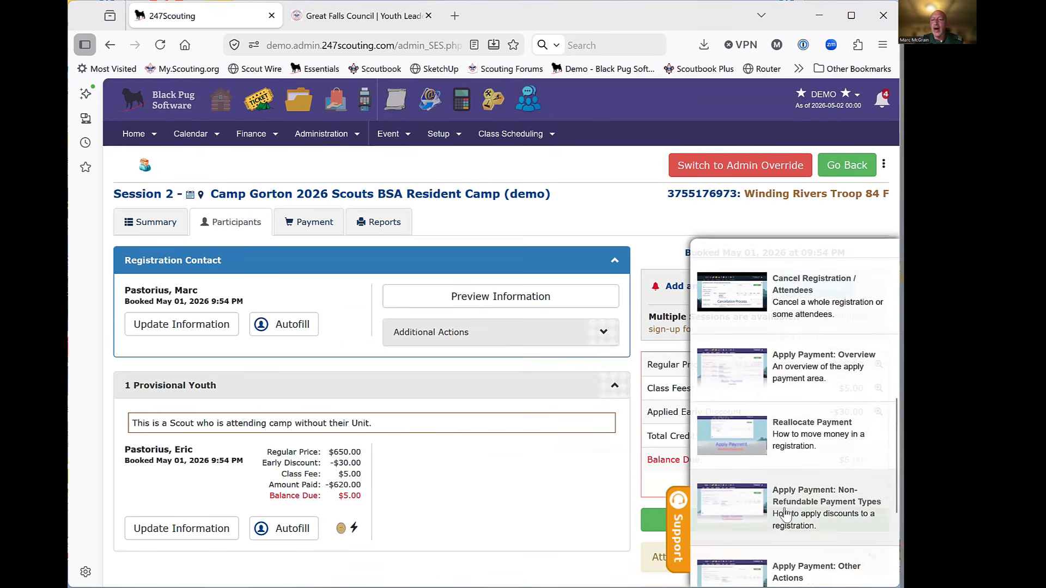
scroll(785, 514, down, 4)
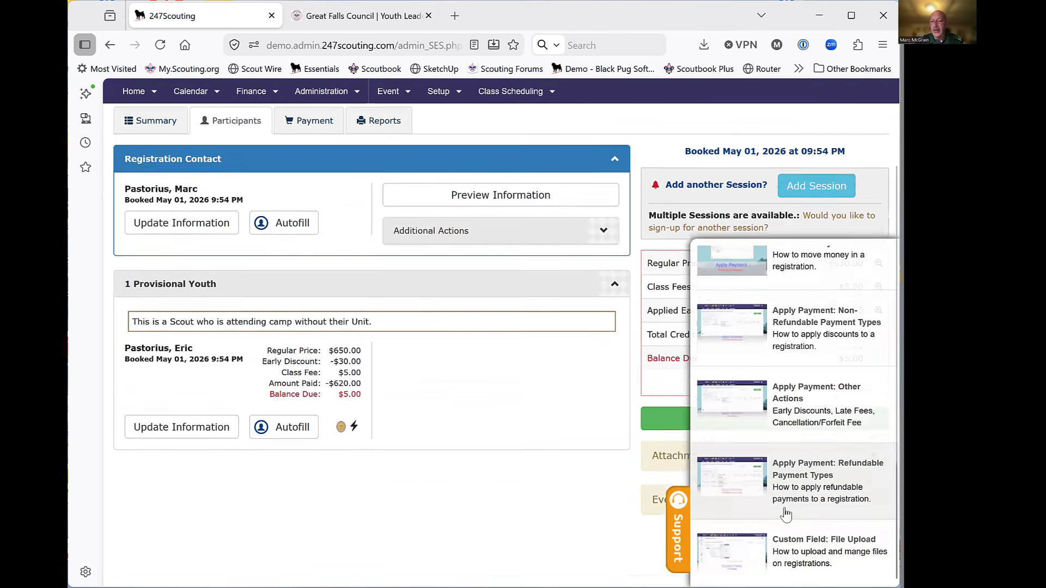
scroll(786, 514, up, 3)
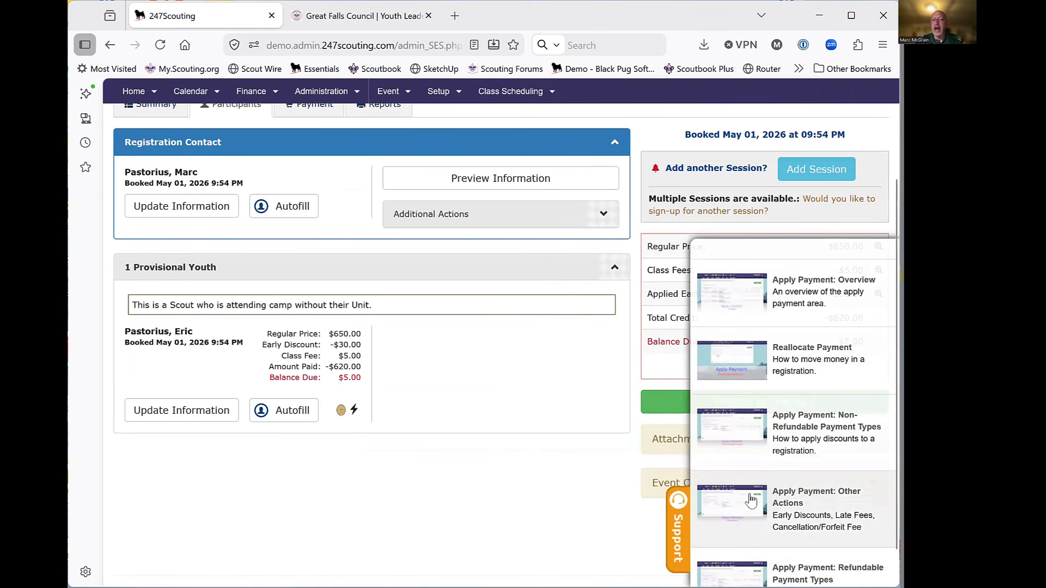
click(680, 548)
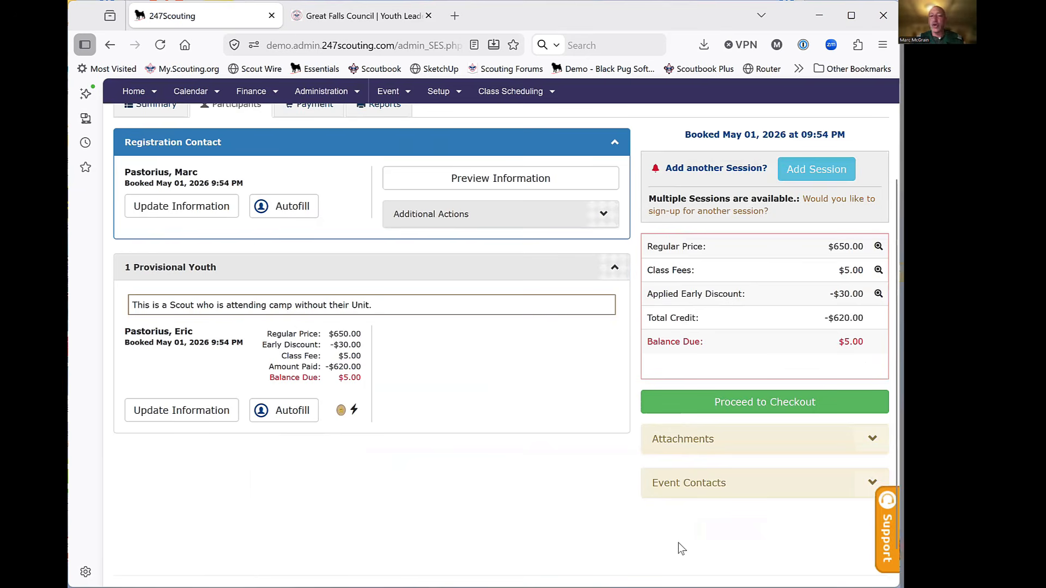
Step: Search the event's registrations for 84 and open the Session 2 Winding Rivers Troop 84 F registration for editing
scroll(540, 505, up, 3)
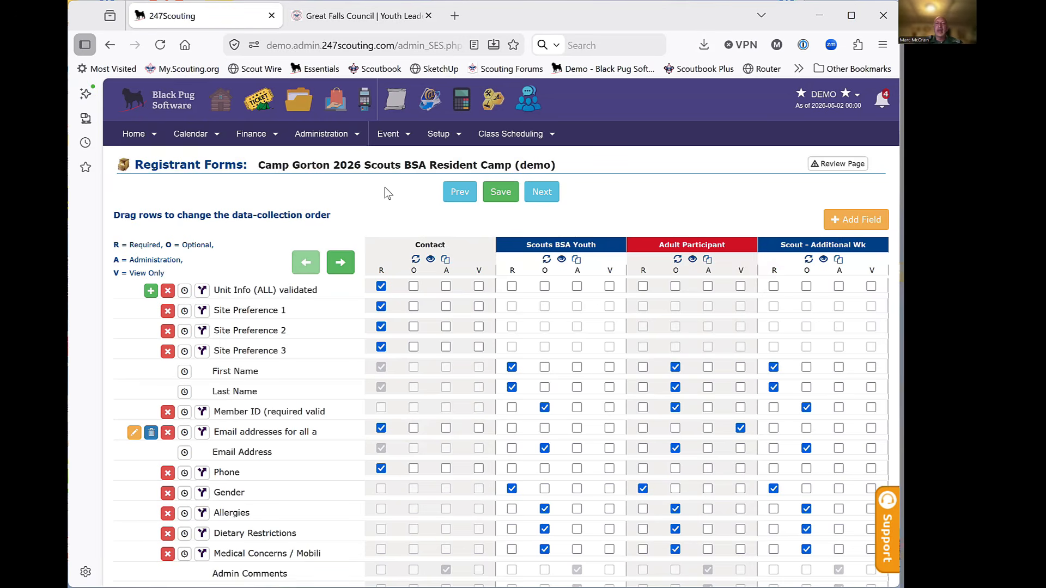
mouse_move(397, 142)
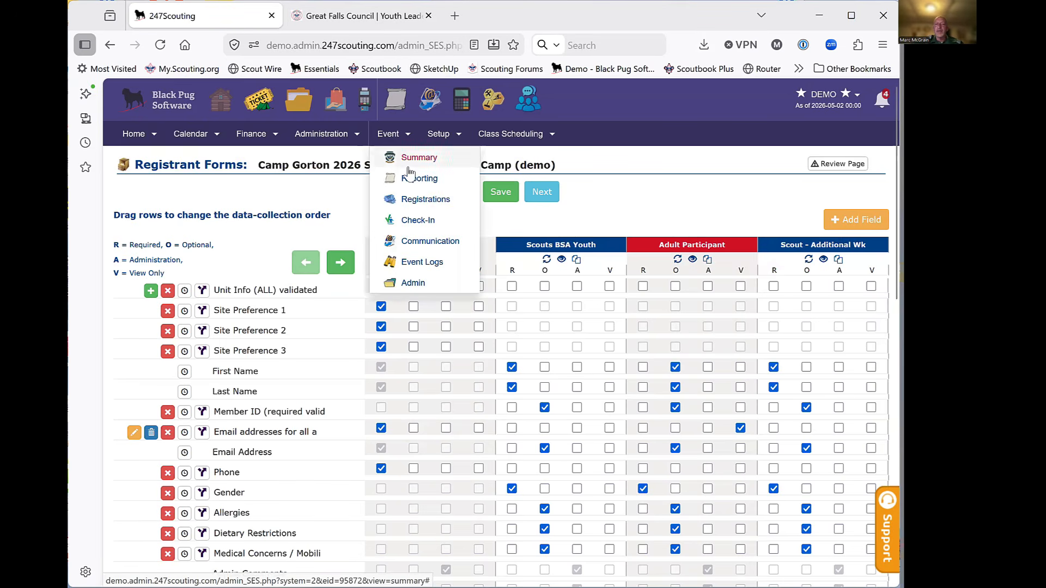
click(411, 202)
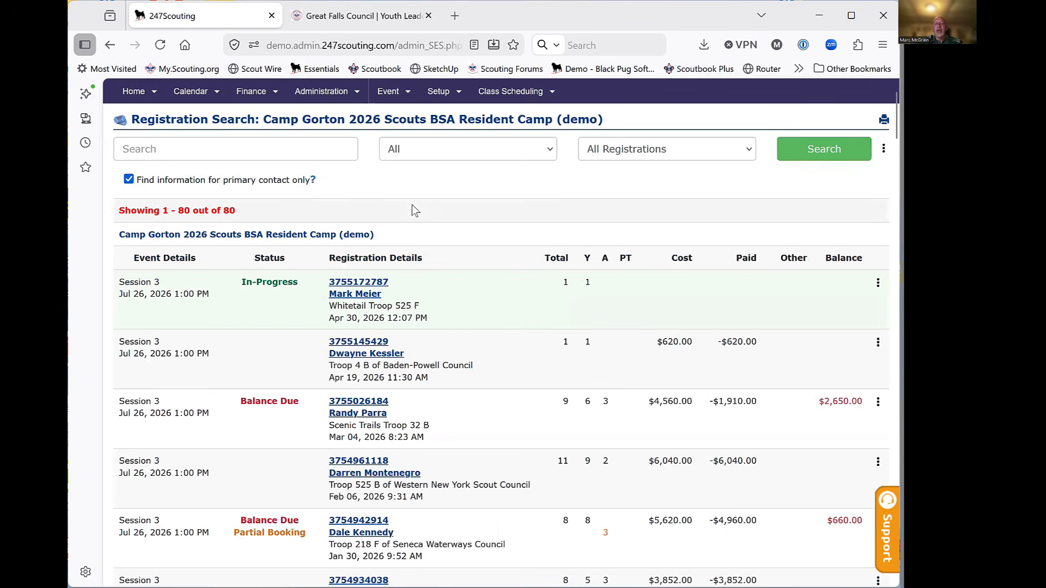
click(290, 149)
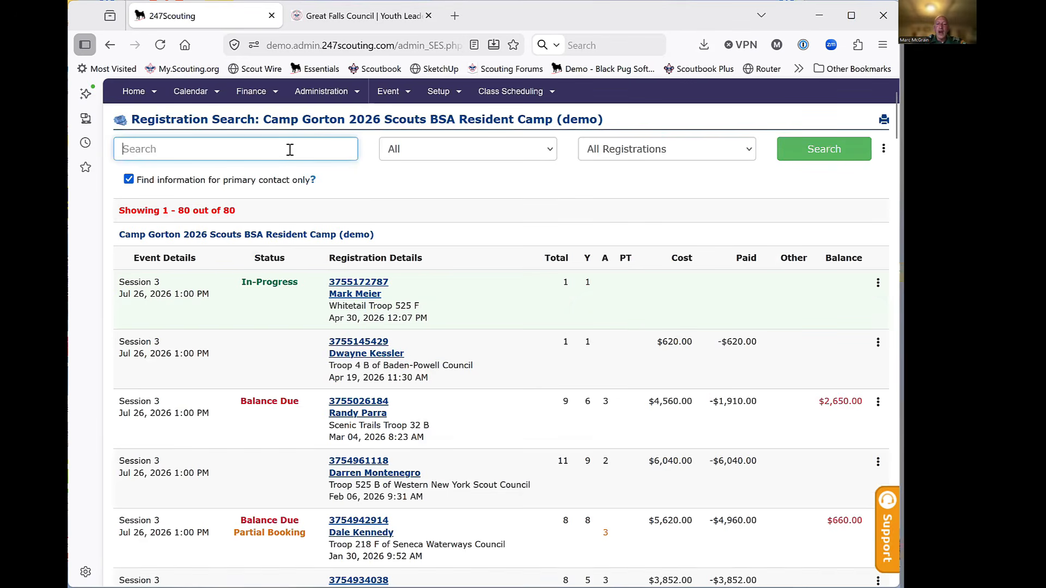
text(84)
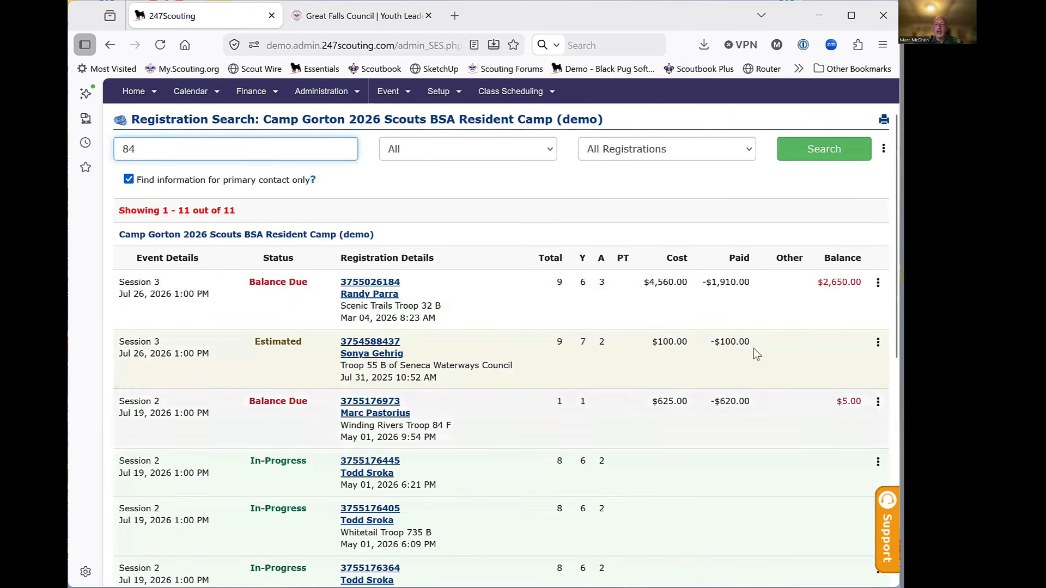
click(878, 406)
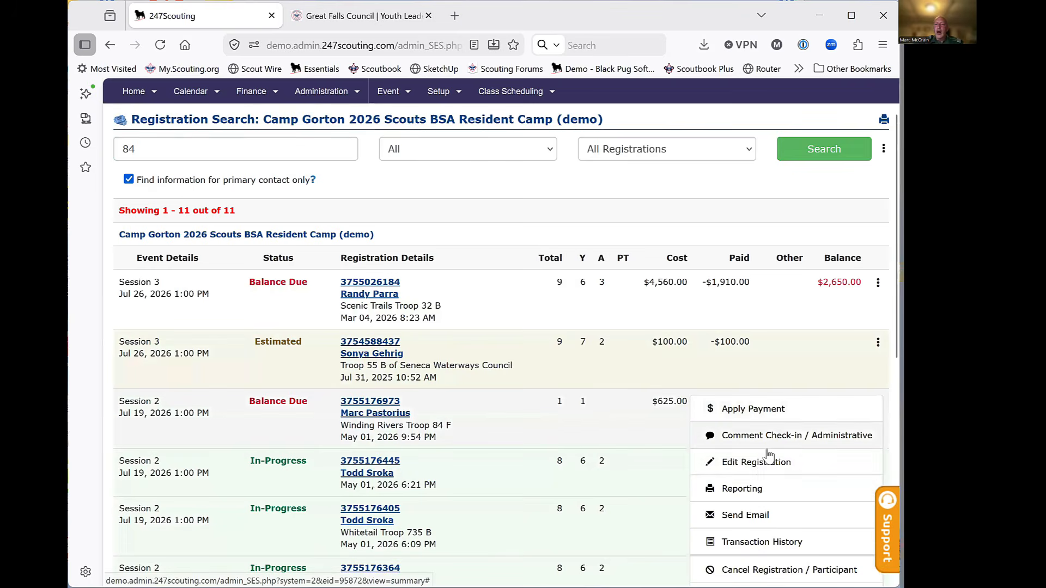
click(761, 460)
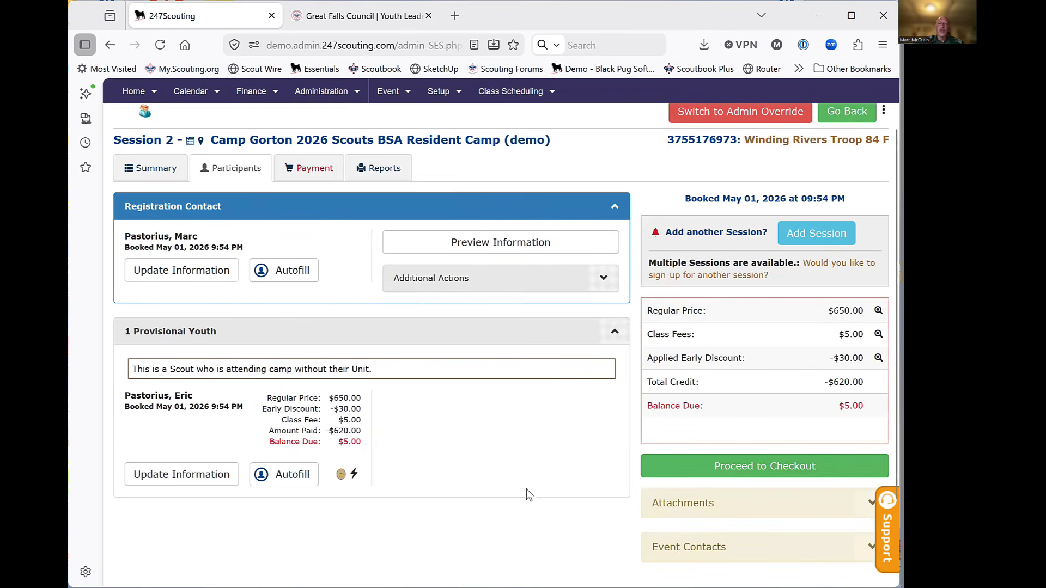